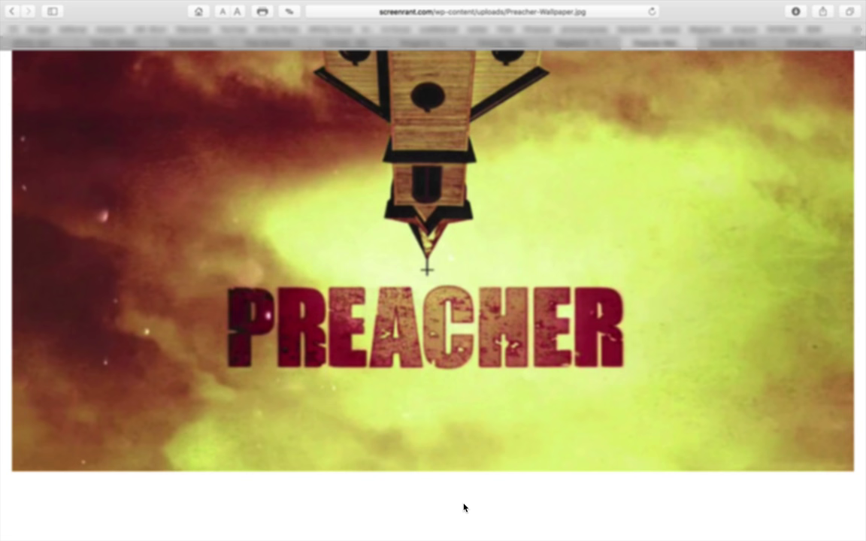
# Review the Preacher wallpaper reference in Safari and switch to Affinity Photo.
pyautogui.moveTo(464, 538)
pyautogui.click(450, 517)
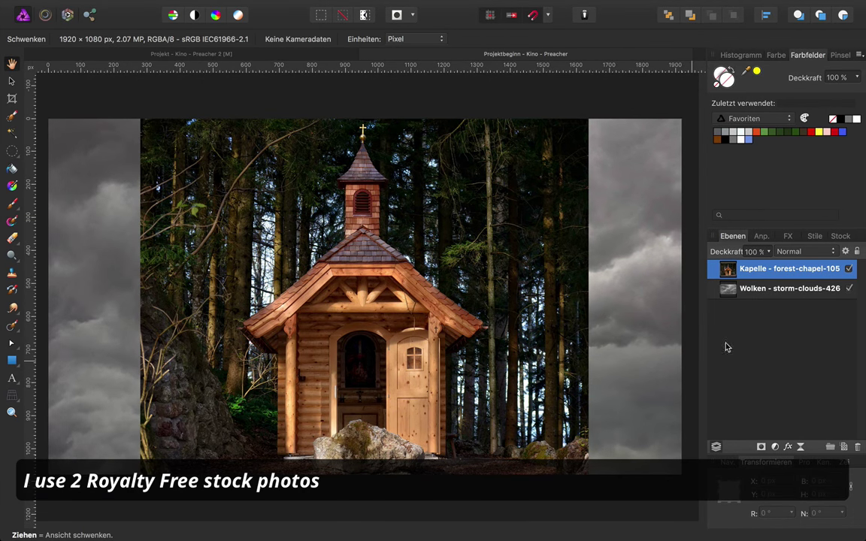
pyautogui.click(848, 269)
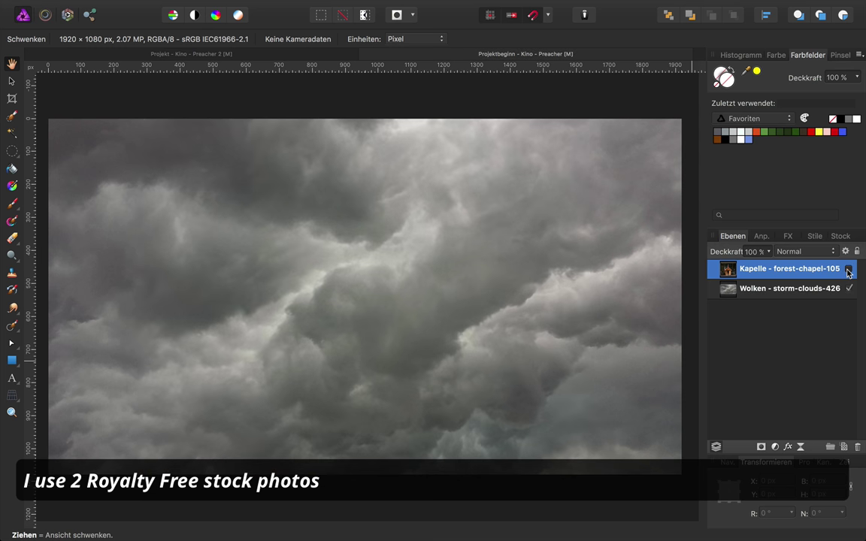
pyautogui.click(848, 270)
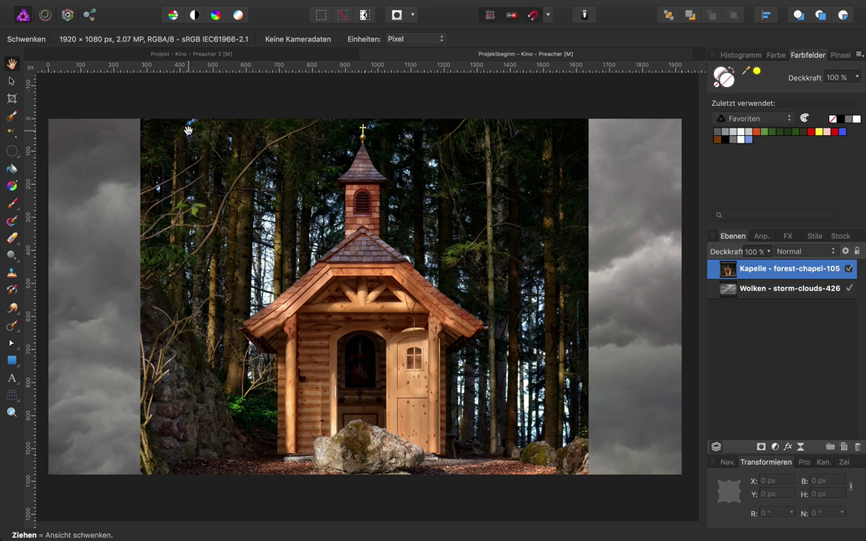
pyautogui.click(12, 83)
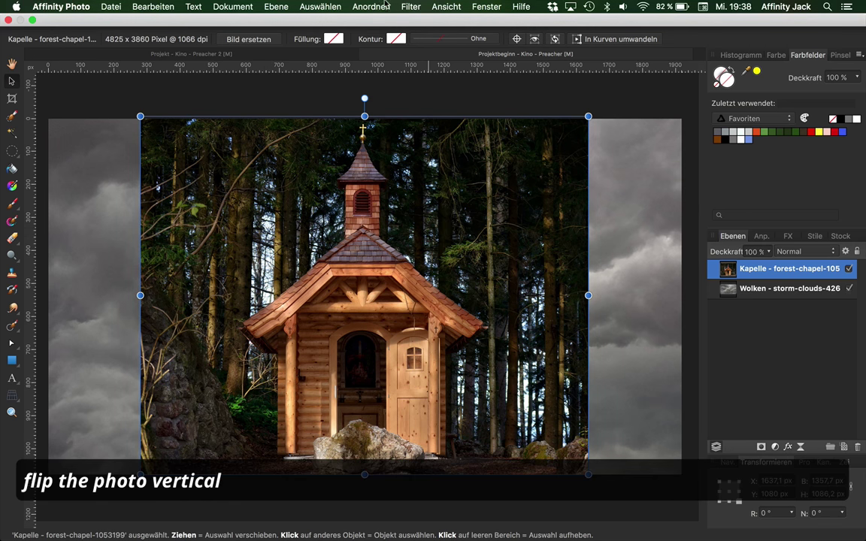
# Flip the chapel photo vertically with Vertikal spiegeln.
pyautogui.click(370, 7)
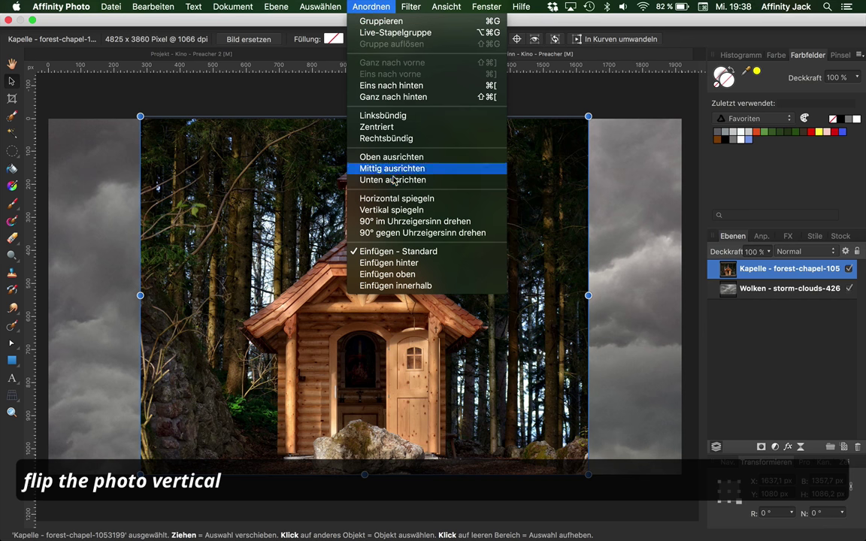
pyautogui.click(392, 210)
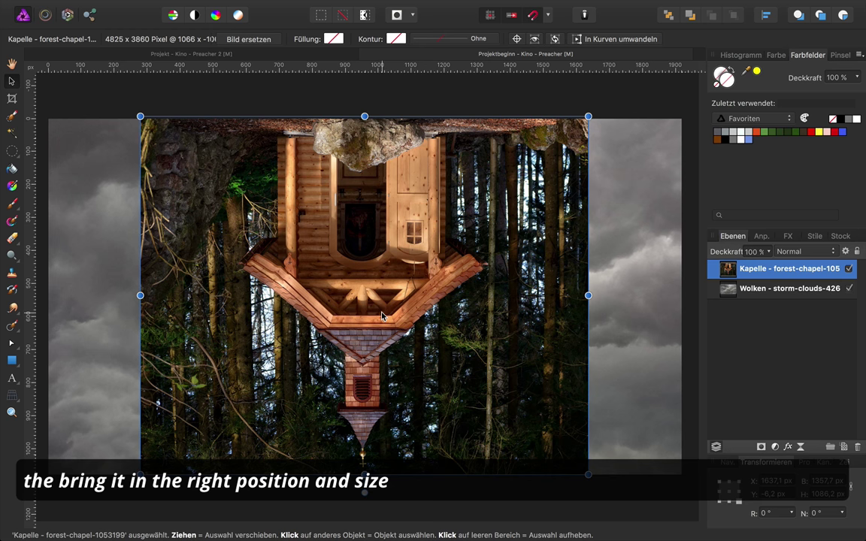
pyautogui.scroll(-3, 382, 316)
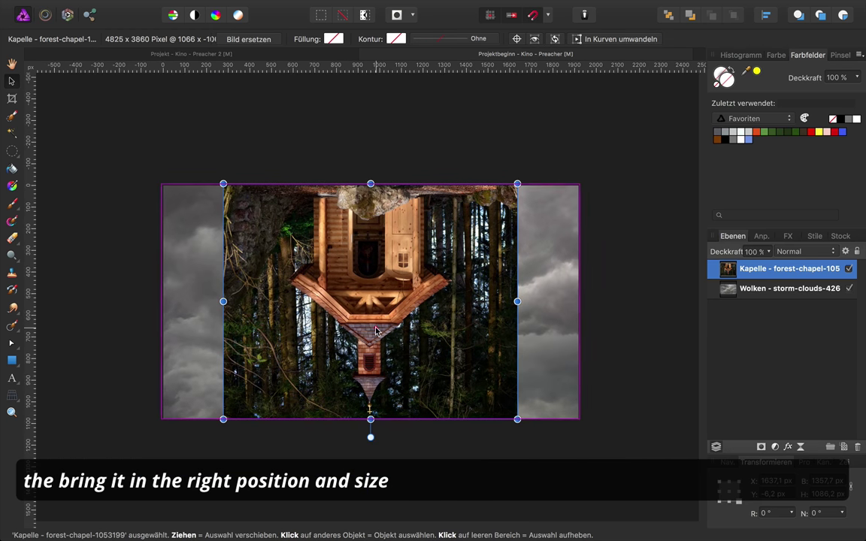
# Enlarge the flipped chapel beyond the canvas sides and raise it above the storm clouds.
pyautogui.moveTo(376, 331); pyautogui.dragTo(381, 194)
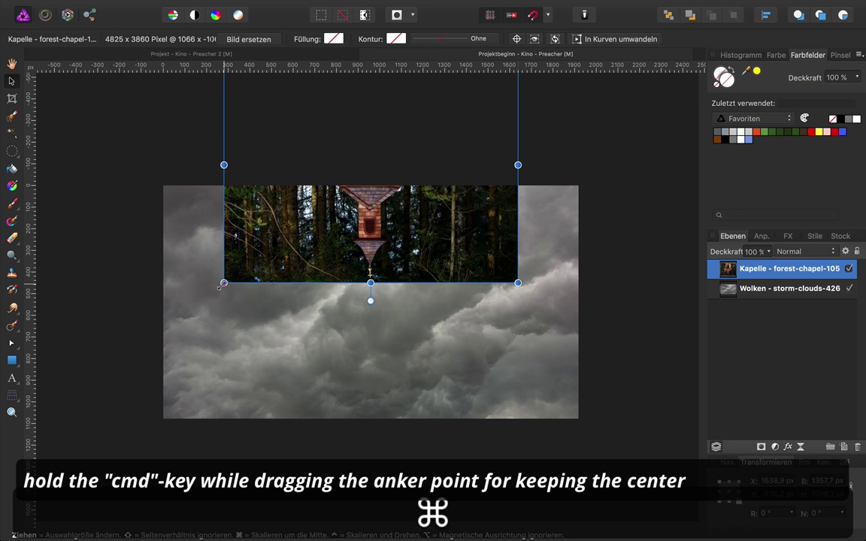
pyautogui.moveTo(224, 282); pyautogui.dragTo(143, 397)
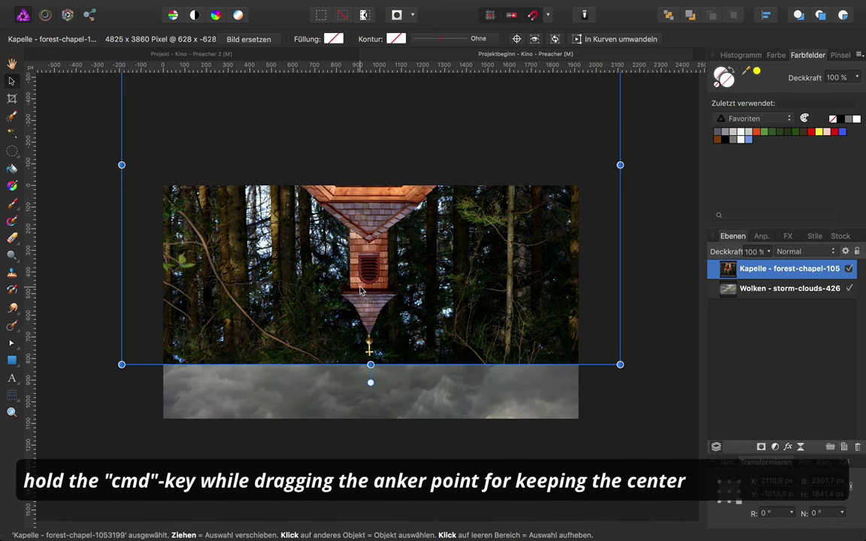
pyautogui.moveTo(360, 291); pyautogui.dragTo(361, 272)
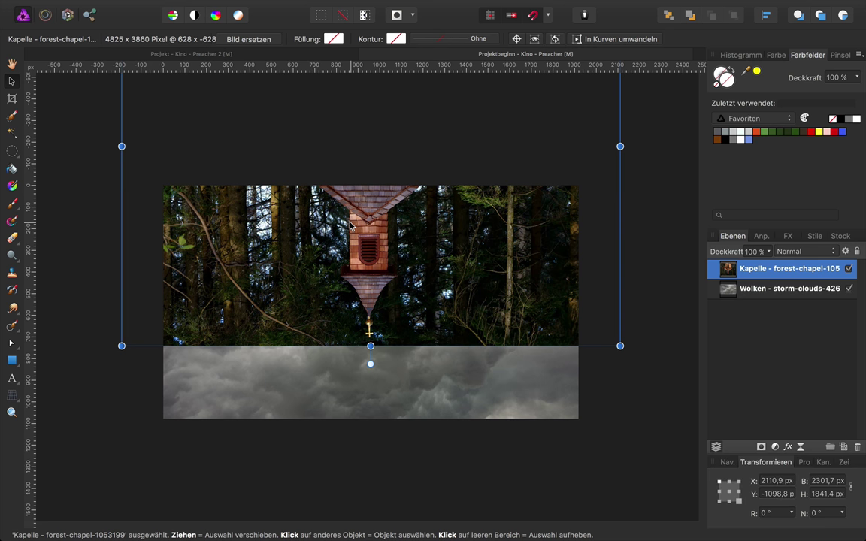
pyautogui.click(20, 405)
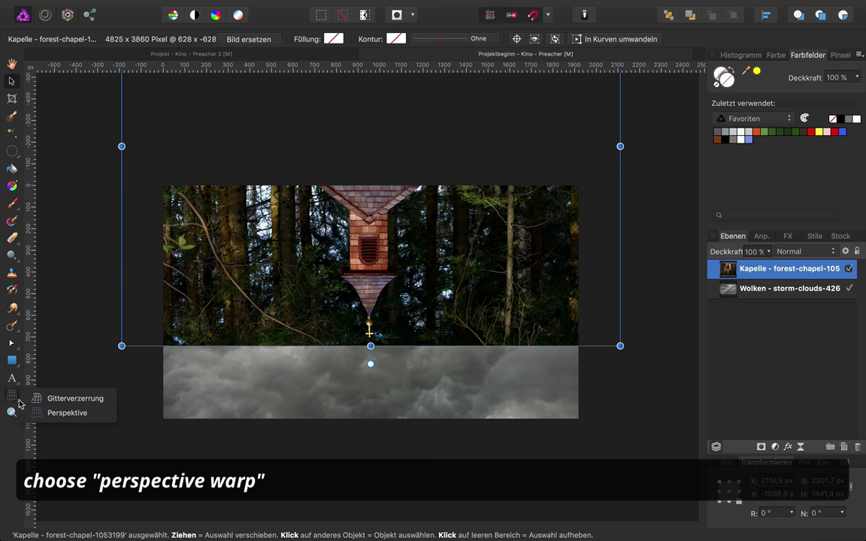
# Perspective-warp the upside-down chapel wider at the top, spanning 1920 × 743 px.
pyautogui.click(67, 413)
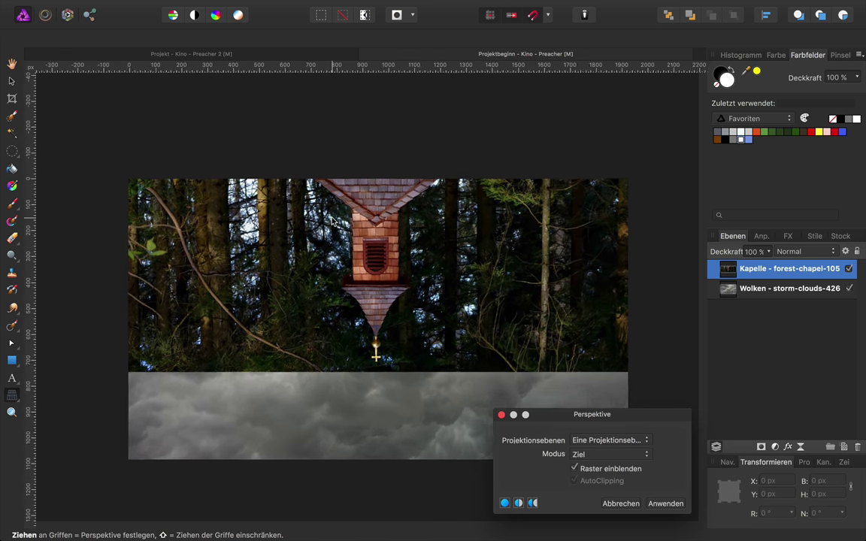
pyautogui.scroll(2, 331, 221)
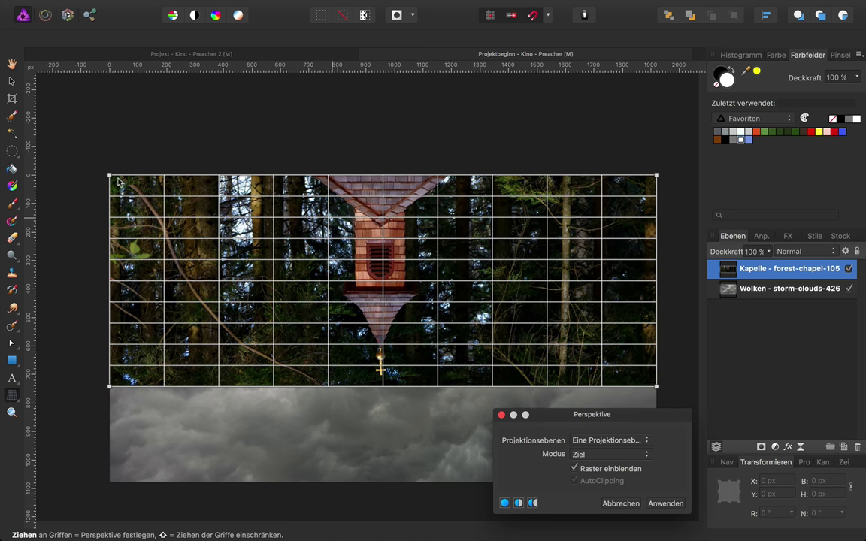
pyautogui.moveTo(108, 176); pyautogui.dragTo(58, 170)
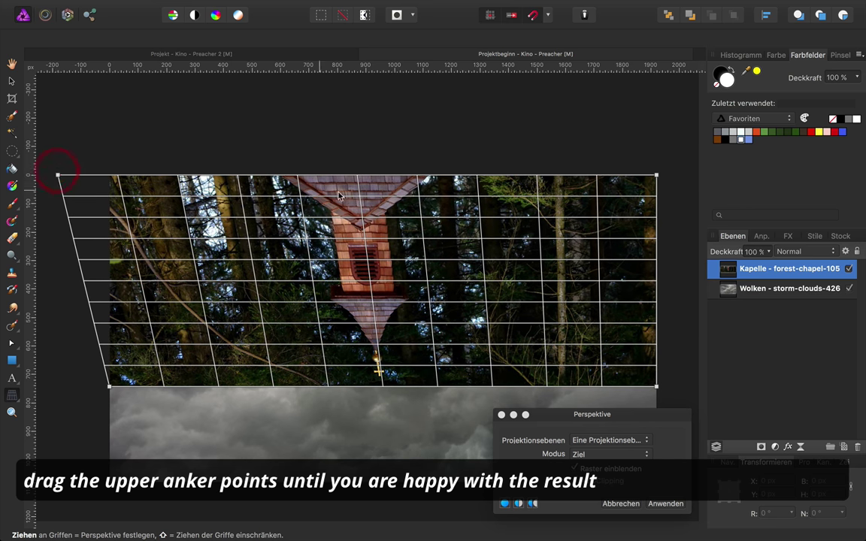
pyautogui.moveTo(575, 182); pyautogui.dragTo(637, 182)
pyautogui.moveTo(161, 181); pyautogui.dragTo(114, 182)
pyautogui.moveTo(637, 182); pyautogui.dragTo(648, 182)
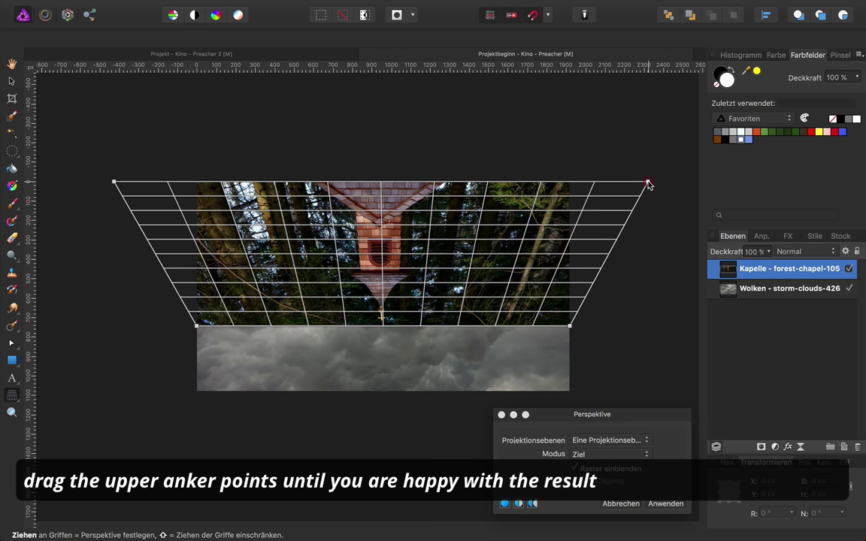
pyautogui.click(666, 504)
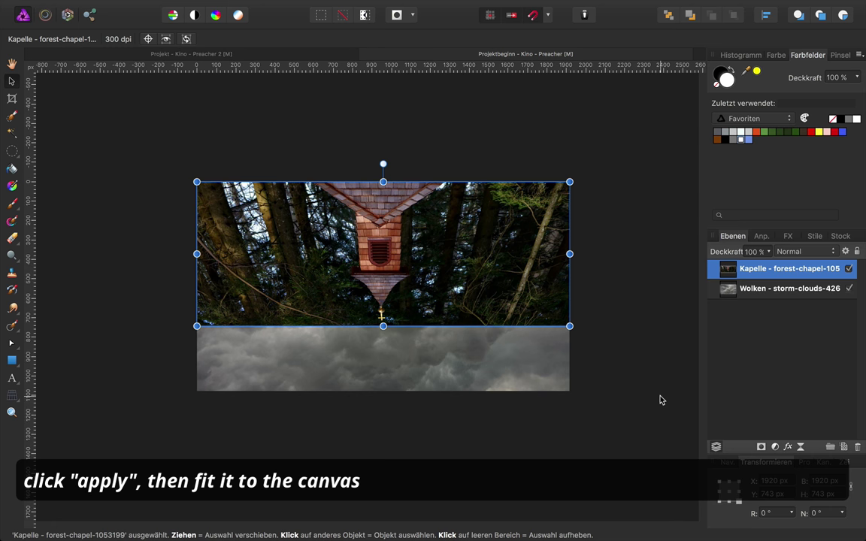
pyautogui.press('super+0')
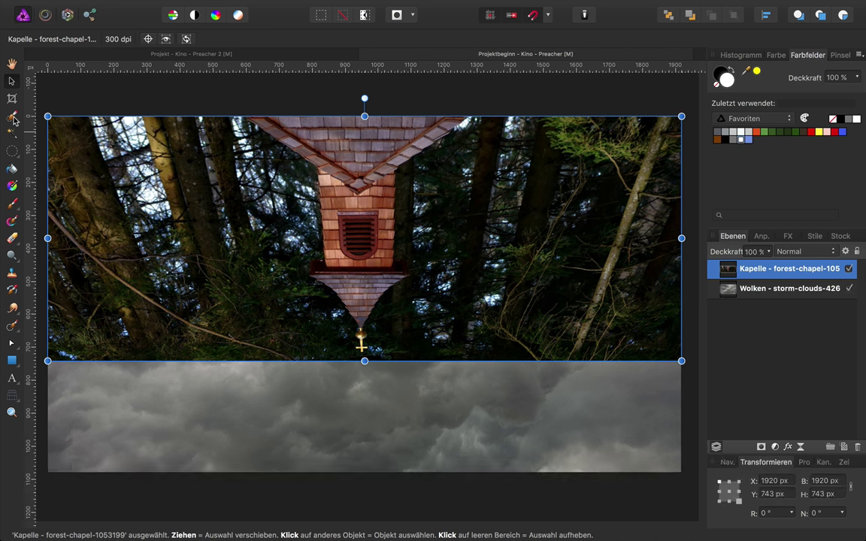
# Paint a Selection Brush selection along the upside-down chapel's roof and tower.
pyautogui.click(12, 117)
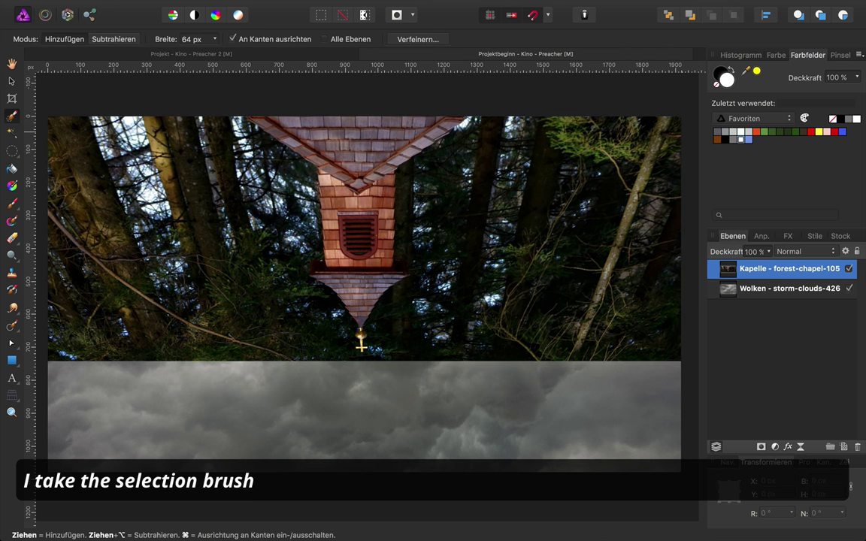
pyautogui.hotkey('ctrl', 'alt')
pyautogui.moveTo(248, 120)
pyautogui.mouseDown()
pyautogui.moveTo(304, 141)
pyautogui.moveTo(341, 279)
pyautogui.moveTo(426, 125)
pyautogui.mouseUp()
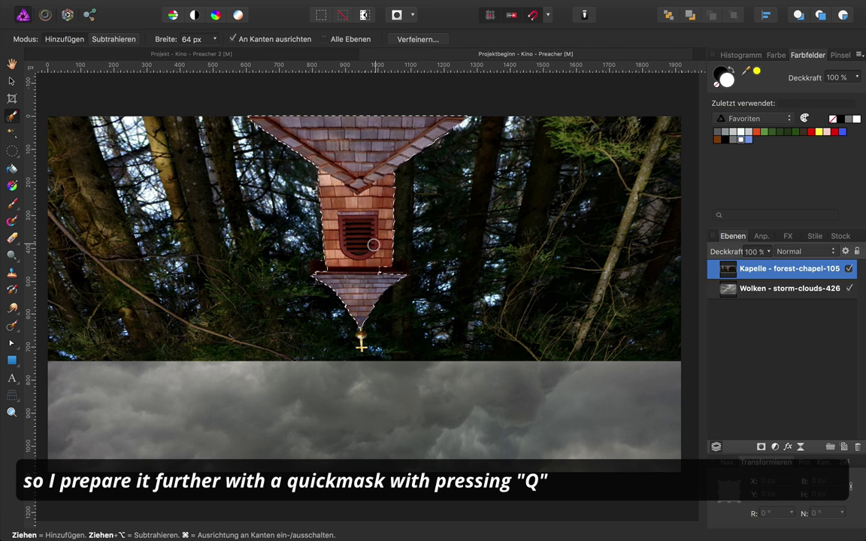
# Switch to Quick Mask and paint white along the chapel roof edge.
pyautogui.press('q')
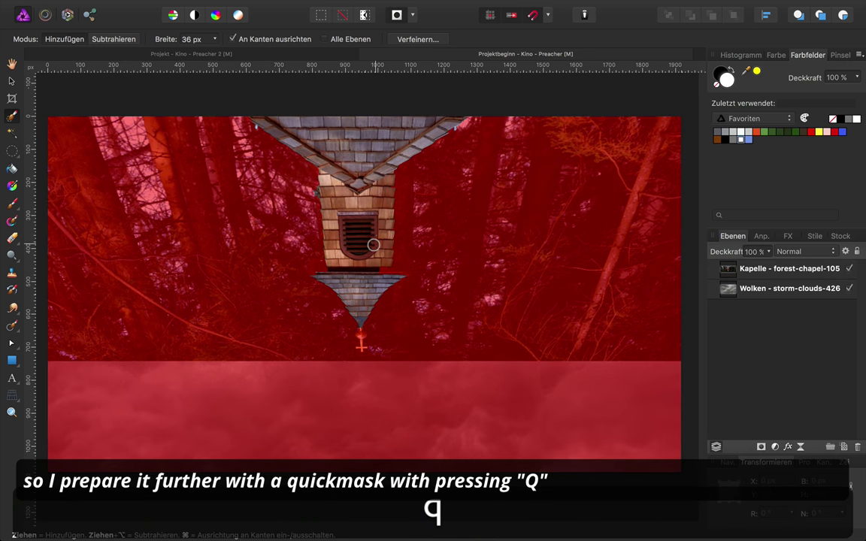
pyautogui.click(12, 204)
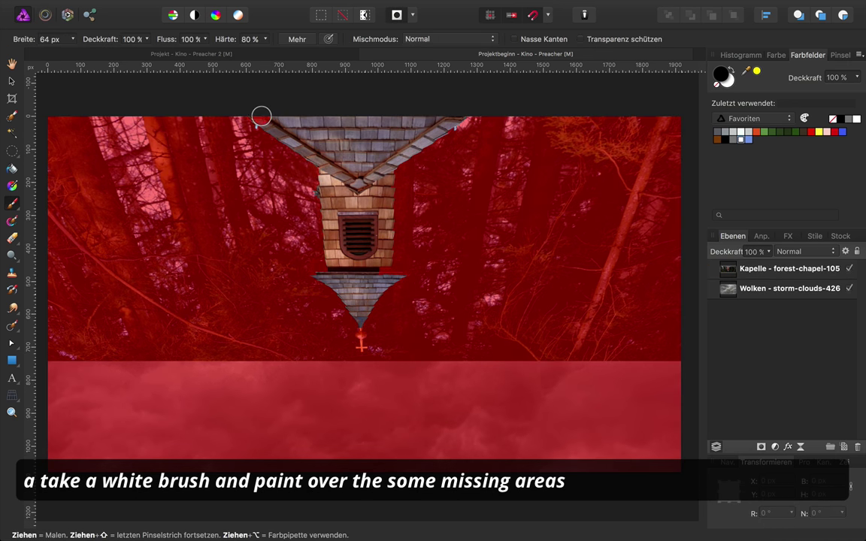
pyautogui.press('x')
pyautogui.scroll(3, 359, 127)
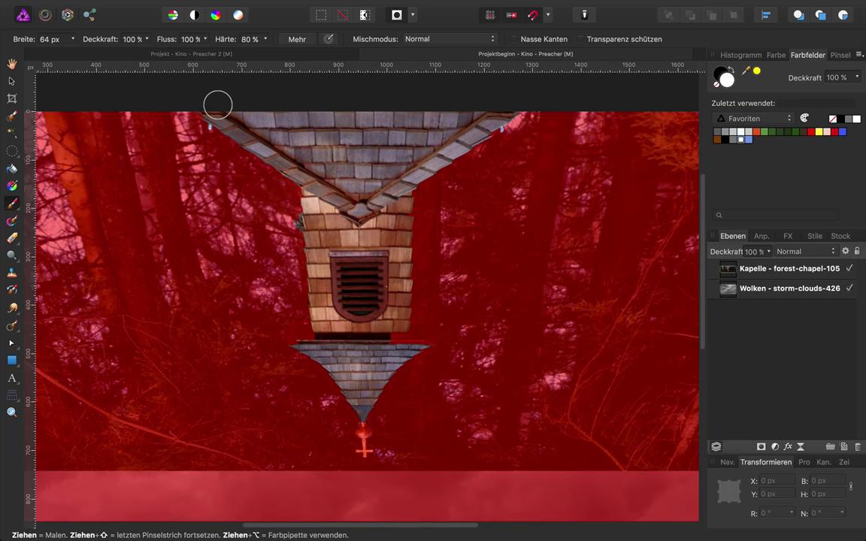
pyautogui.moveTo(210, 105)
pyautogui.mouseDown()
pyautogui.moveTo(296, 154)
pyautogui.moveTo(328, 187)
pyautogui.moveTo(413, 154)
pyautogui.mouseUp()
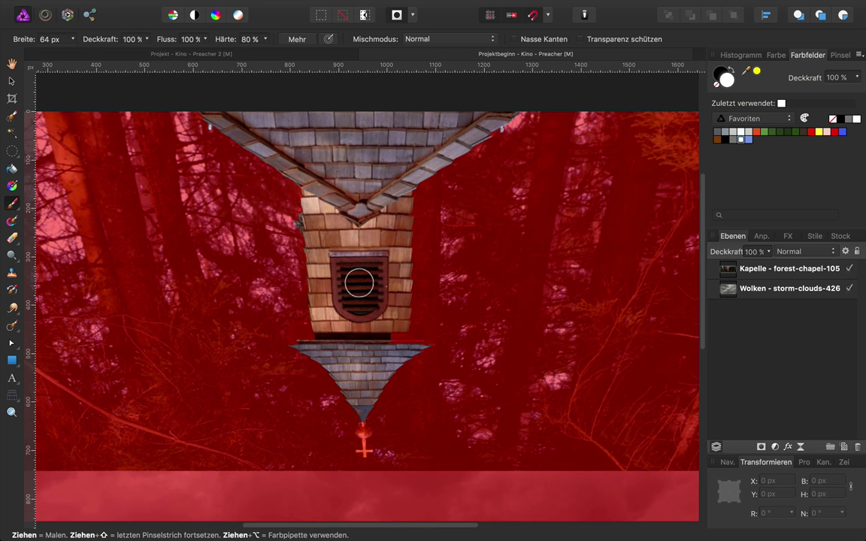
# Touch up the mask around the vent and paint in the lantern and cross with a smaller brush.
pyautogui.moveTo(366, 311)
pyautogui.mouseDown()
pyautogui.moveTo(366, 324)
pyautogui.moveTo(387, 332)
pyautogui.moveTo(390, 348)
pyautogui.moveTo(372, 361)
pyautogui.mouseUp()
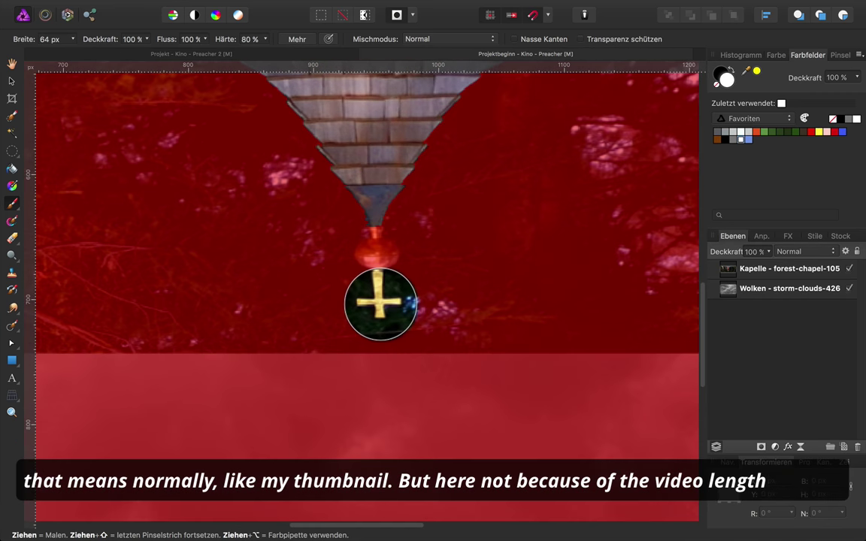
pyautogui.moveTo(380, 304)
pyautogui.mouseDown()
pyautogui.moveTo(351, 304)
pyautogui.moveTo(379, 295)
pyautogui.mouseUp()
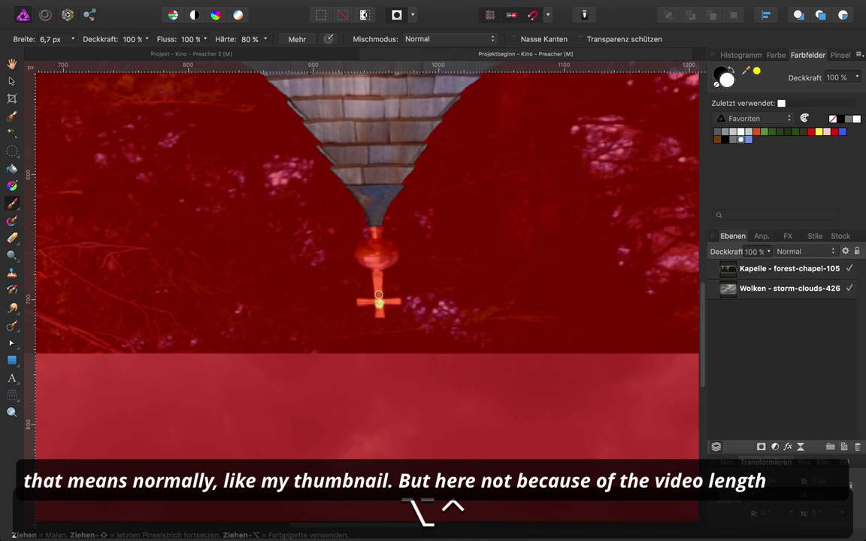
pyautogui.moveTo(368, 234)
pyautogui.mouseDown()
pyautogui.moveTo(359, 255)
pyautogui.moveTo(388, 246)
pyautogui.moveTo(379, 311)
pyautogui.moveTo(361, 302)
pyautogui.moveTo(398, 301)
pyautogui.mouseUp()
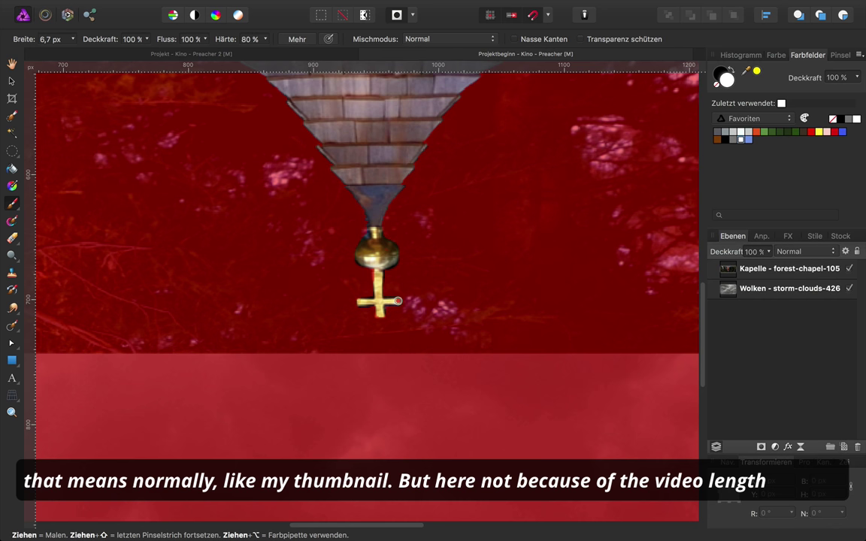
pyautogui.scroll(7, 452, 283)
pyautogui.scroll(3, 452, 284)
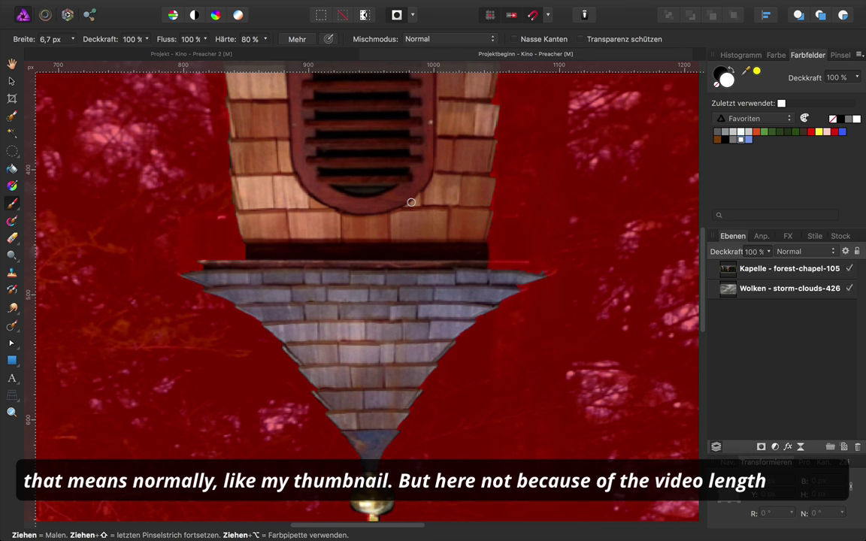
pyautogui.press('super+0')
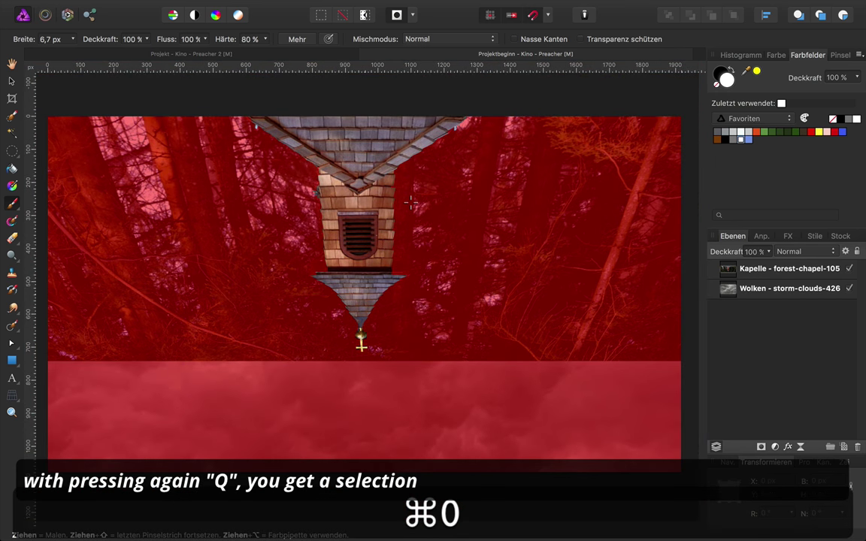
# Copy the selected chapel onto its own layer, hide the original forest layer, and deselect.
pyautogui.press('q')
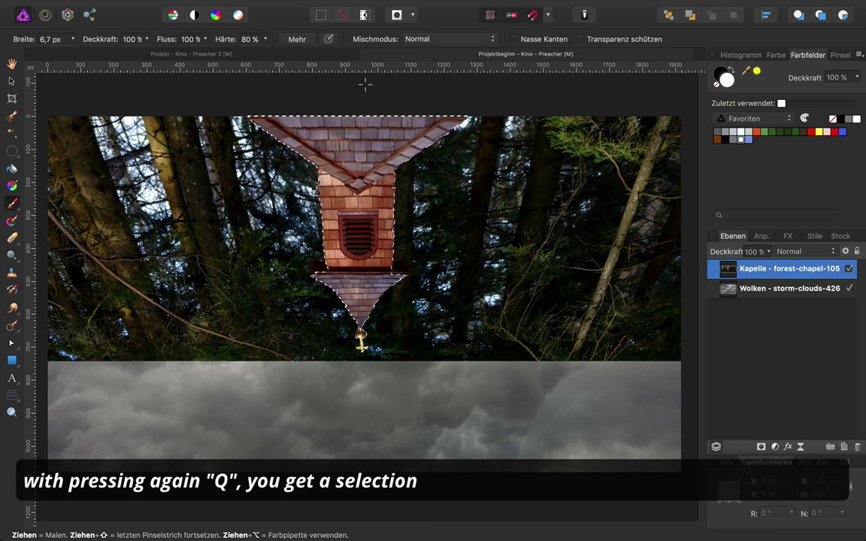
pyautogui.press('super+j')
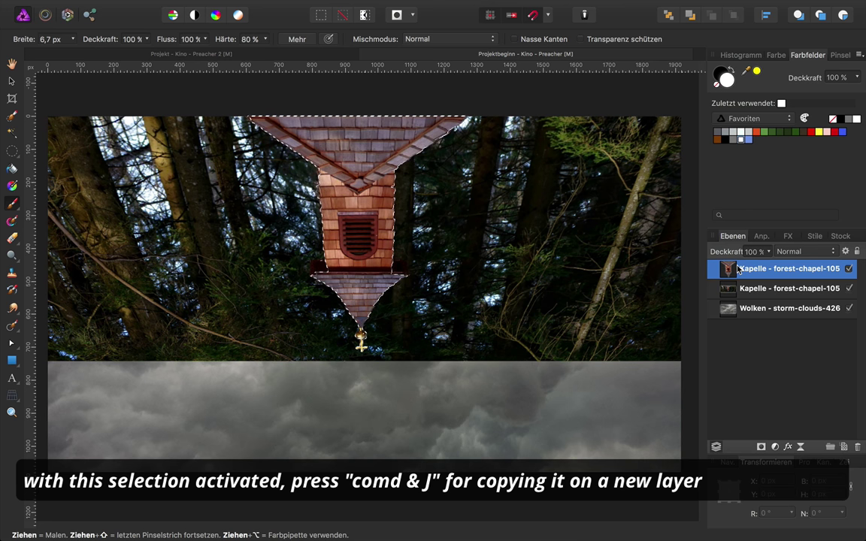
pyautogui.click(850, 290)
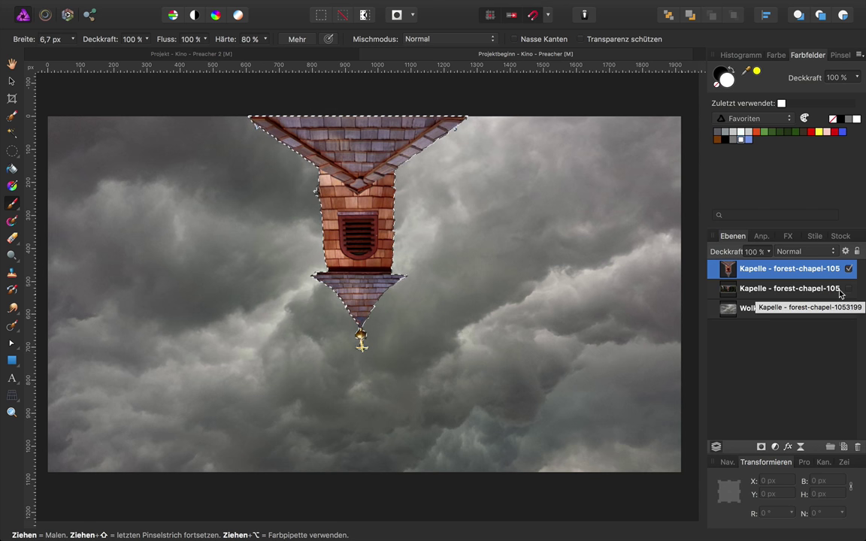
pyautogui.press('super+d')
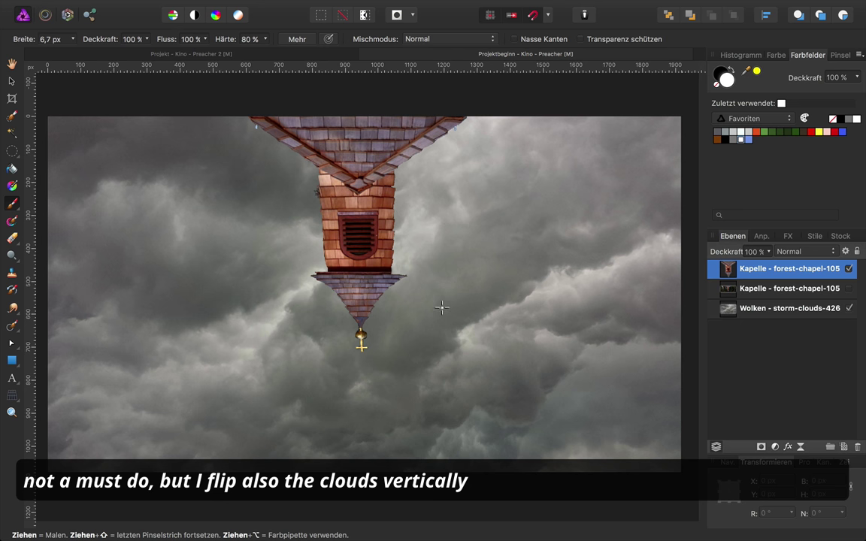
# Mirror the Wolken clouds layer top-to-bottom and reselect the top Kapelle layer.
pyautogui.click(733, 310)
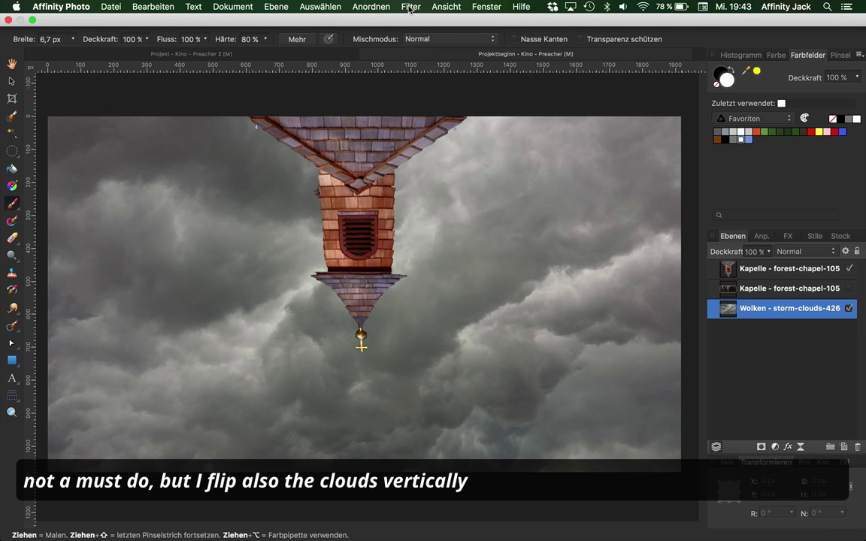
pyautogui.click(372, 7)
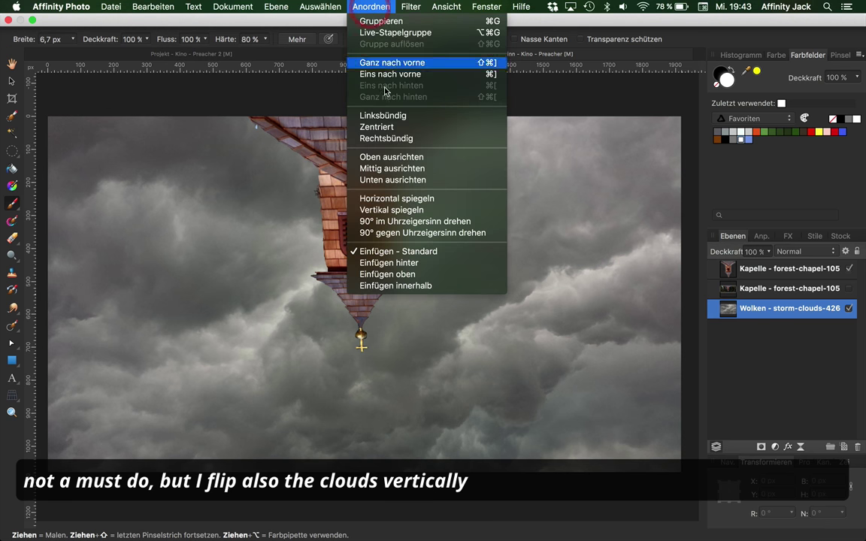
pyautogui.click(391, 210)
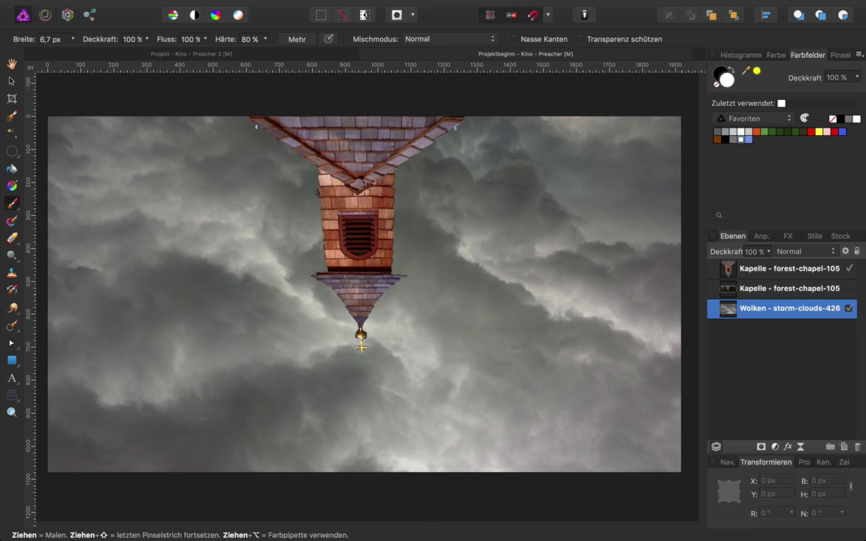
pyautogui.click(729, 273)
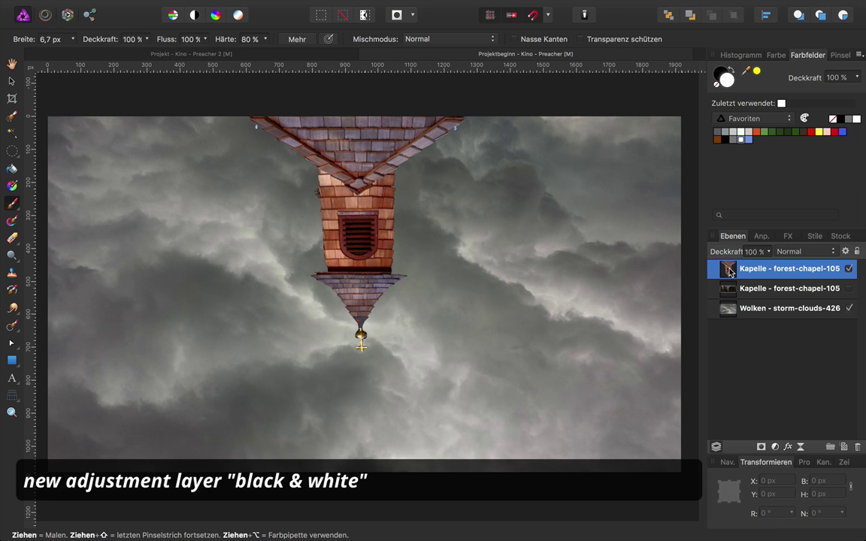
# Add a Schwarz-Weiß adjustment layer with Rot raised and Gelb lowered.
pyautogui.click(775, 447)
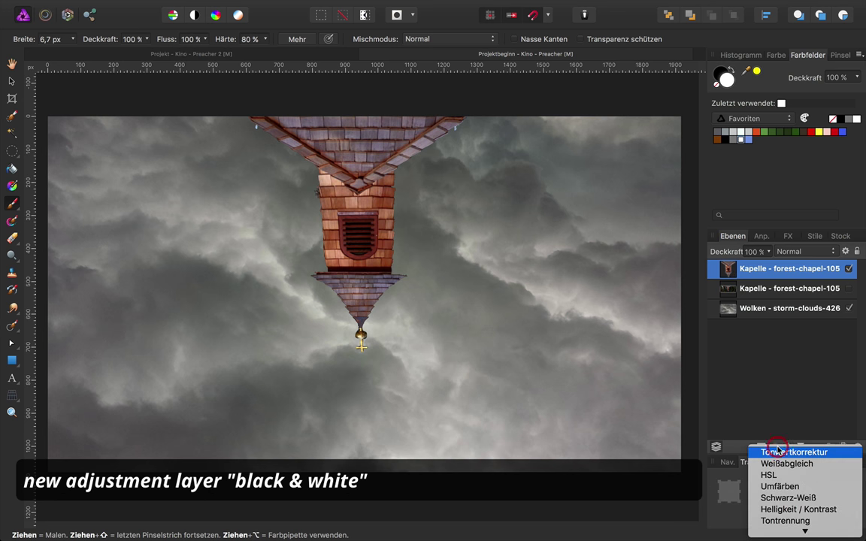
pyautogui.click(779, 498)
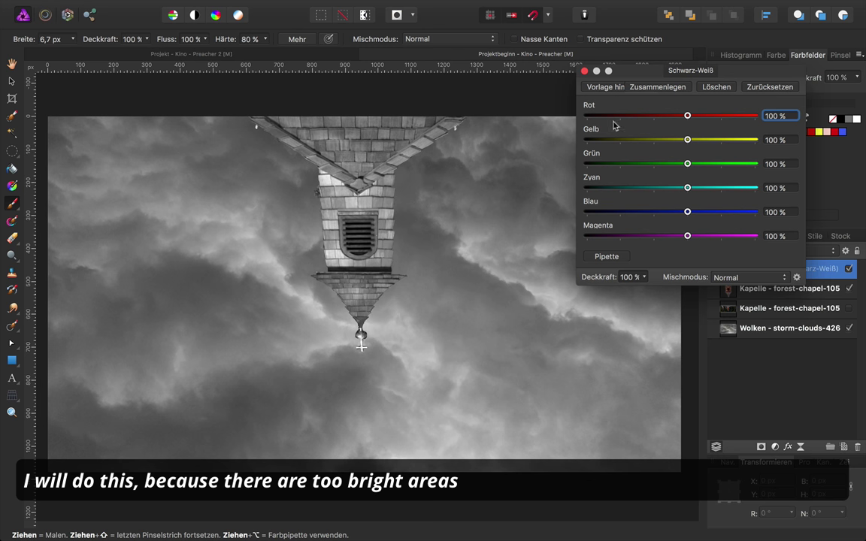
pyautogui.moveTo(688, 117); pyautogui.dragTo(702, 119)
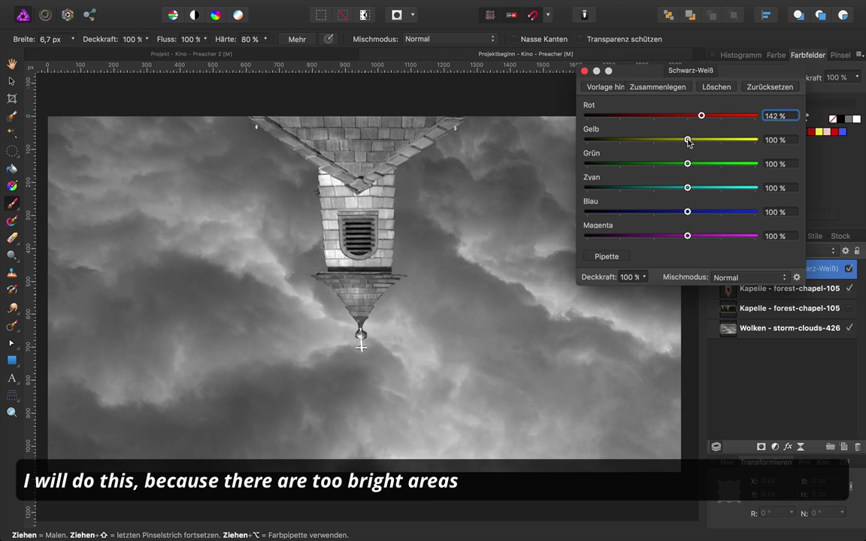
pyautogui.moveTo(688, 140); pyautogui.dragTo(637, 141)
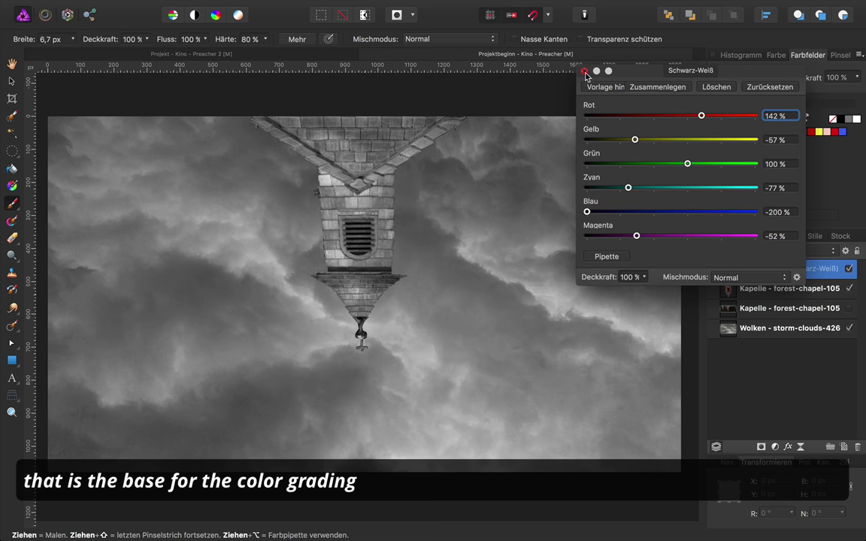
pyautogui.click(585, 71)
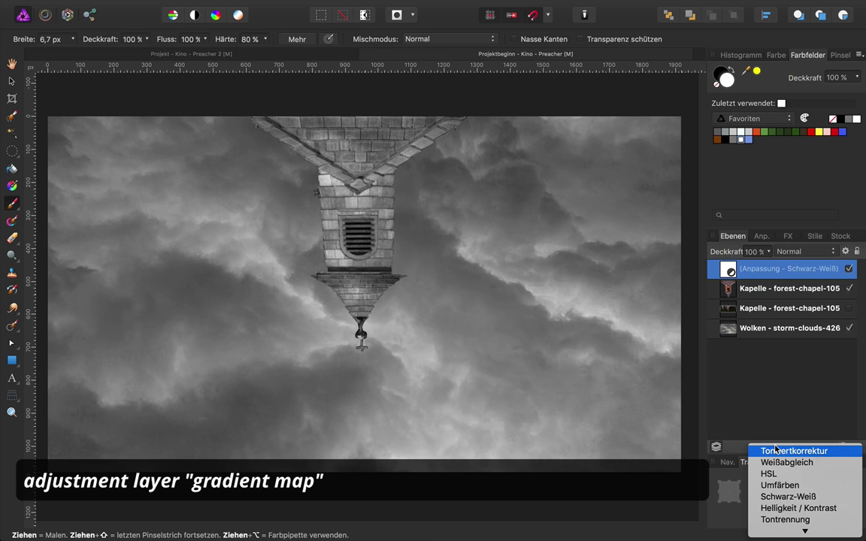
# Add a Verlaufsumsetzung (Gradient Map) adjustment layer in Weiches Licht blend mode.
pyautogui.scroll(-3, 784, 485)
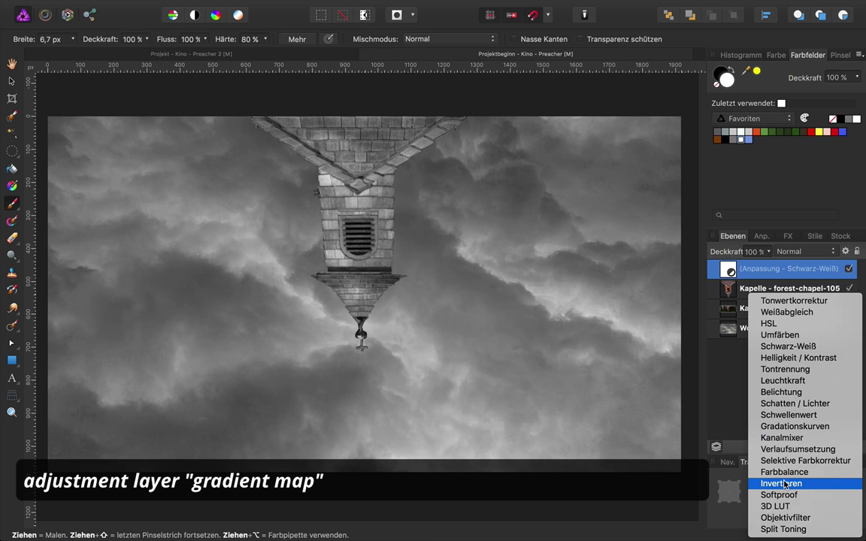
pyautogui.click(785, 450)
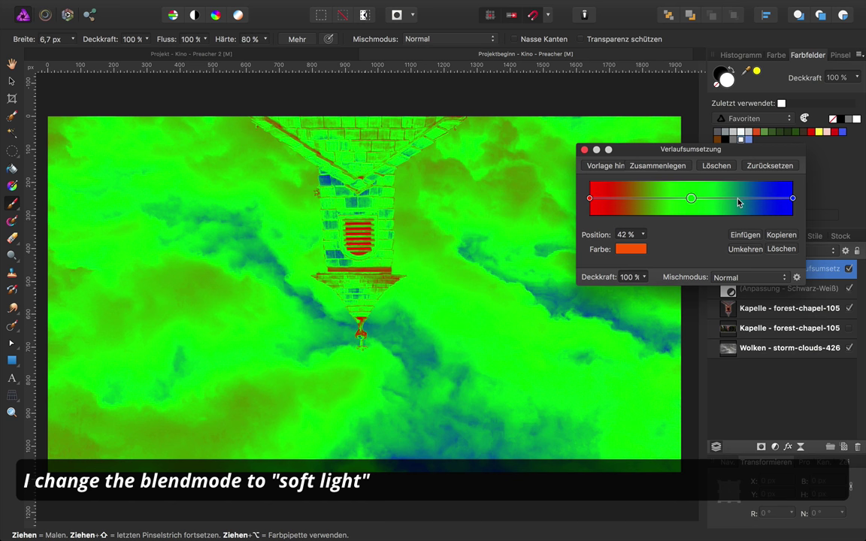
pyautogui.click(784, 279)
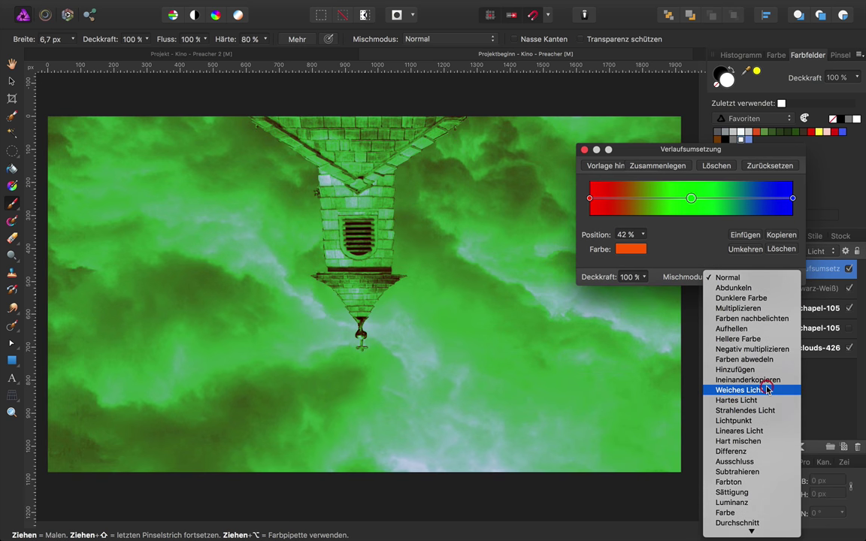
pyautogui.click(768, 390)
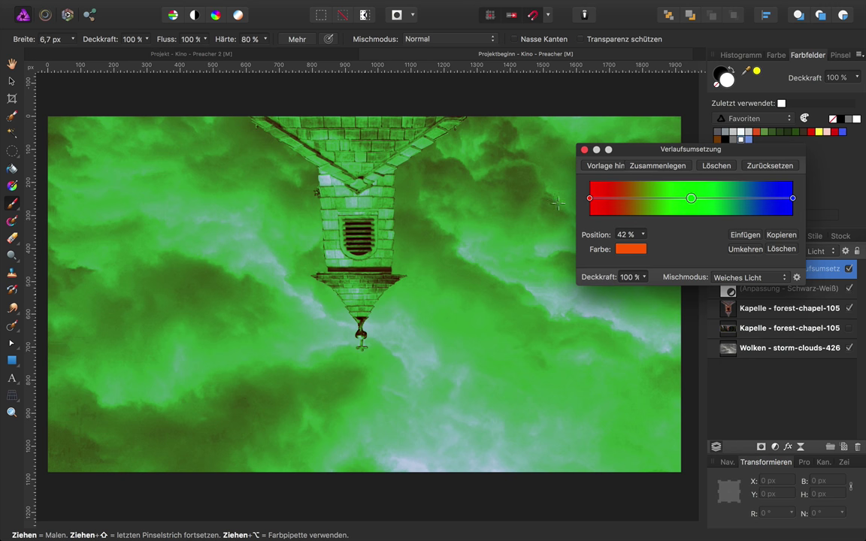
pyautogui.click(590, 198)
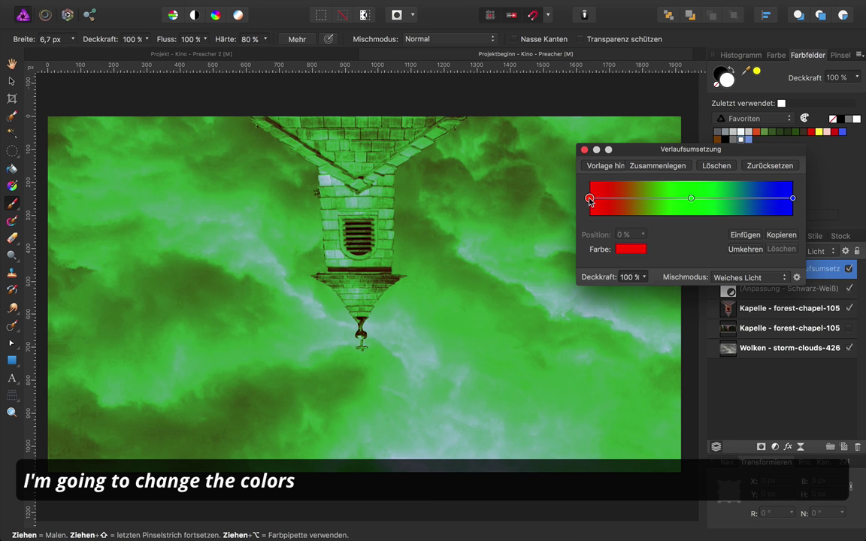
# Set the gradient map stops to black, deep red-orange and yellow.
pyautogui.click(631, 251)
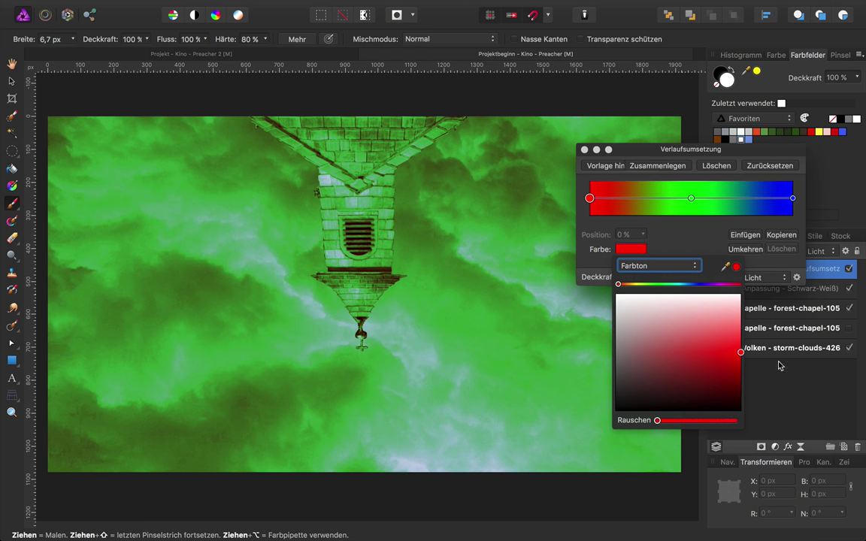
pyautogui.moveTo(742, 354); pyautogui.dragTo(615, 412)
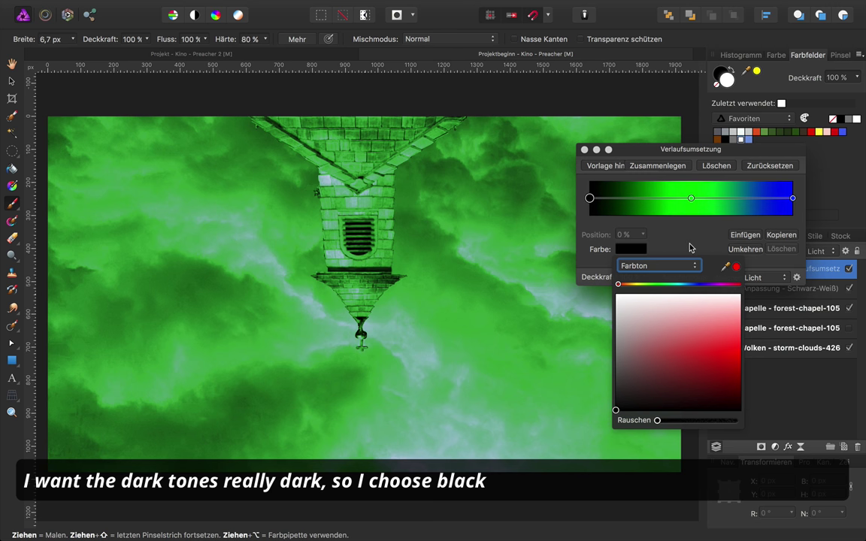
pyautogui.click(691, 198)
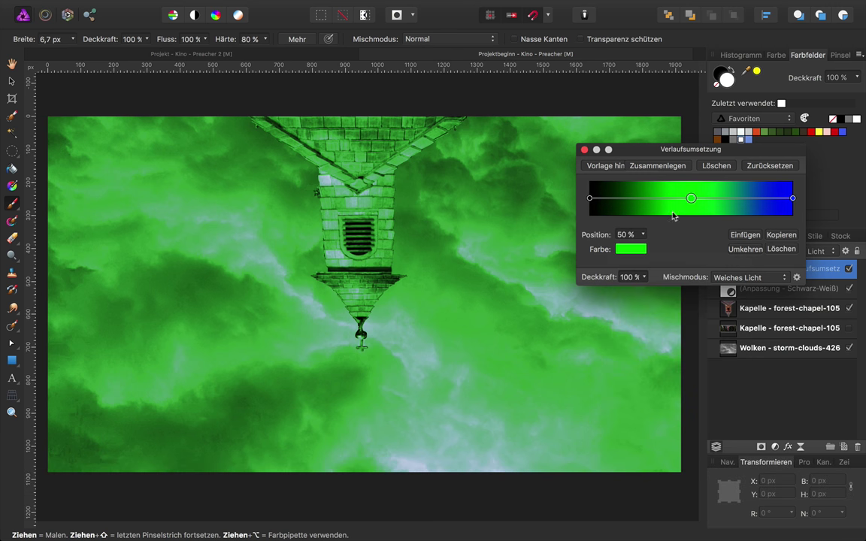
pyautogui.click(631, 252)
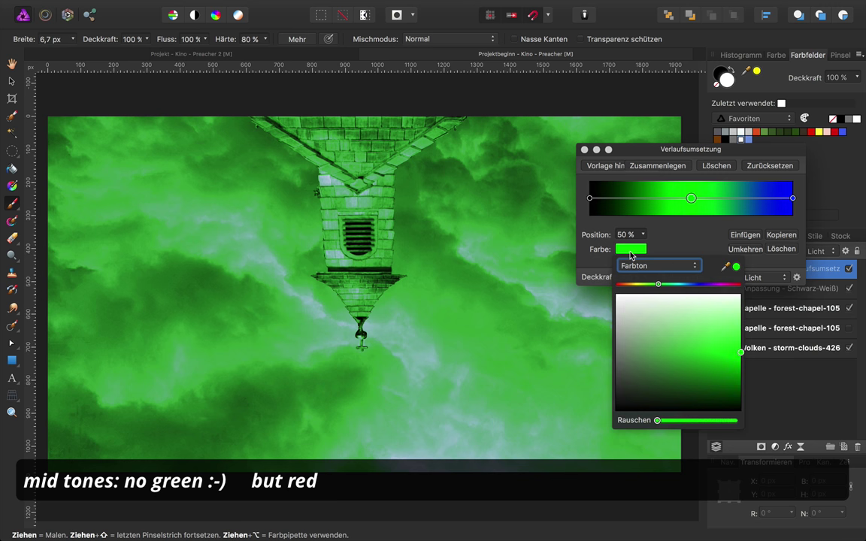
pyautogui.moveTo(659, 286); pyautogui.dragTo(626, 287)
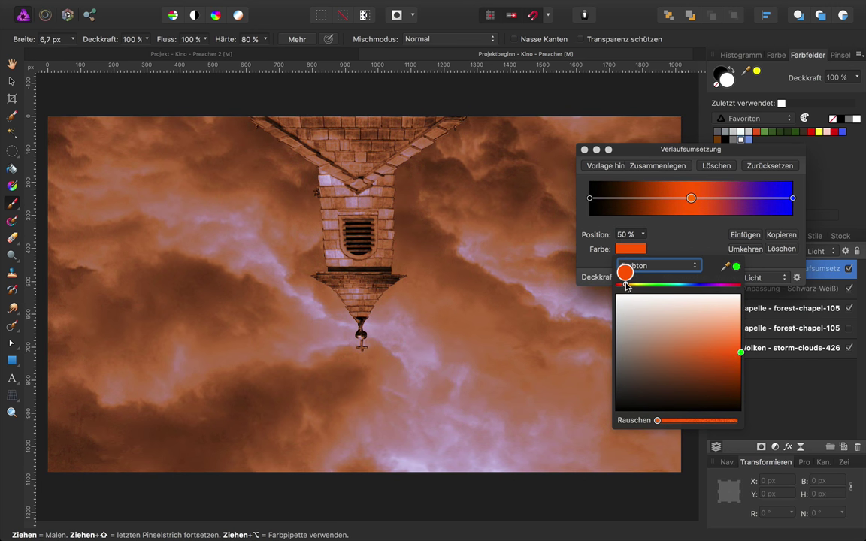
pyautogui.moveTo(741, 352)
pyautogui.mouseDown()
pyautogui.moveTo(704, 364)
pyautogui.moveTo(737, 348)
pyautogui.moveTo(723, 358)
pyautogui.mouseUp()
pyautogui.click(793, 198)
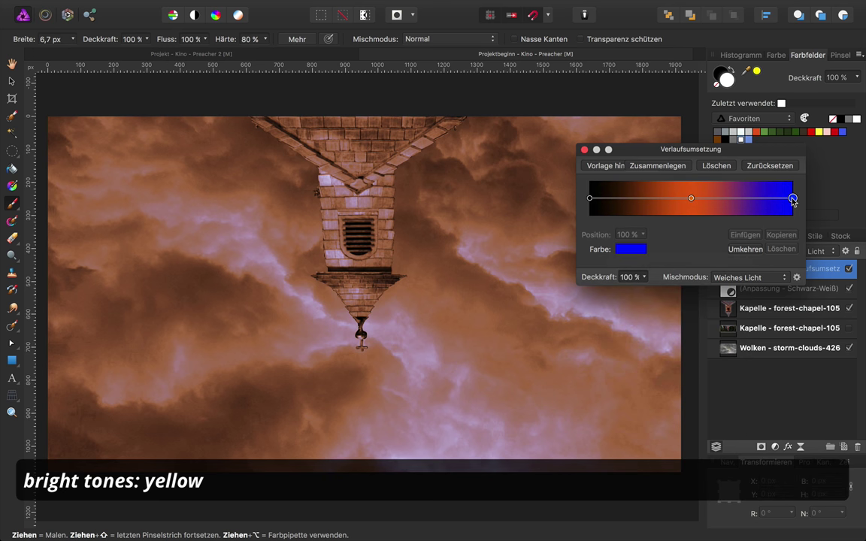
pyautogui.click(640, 248)
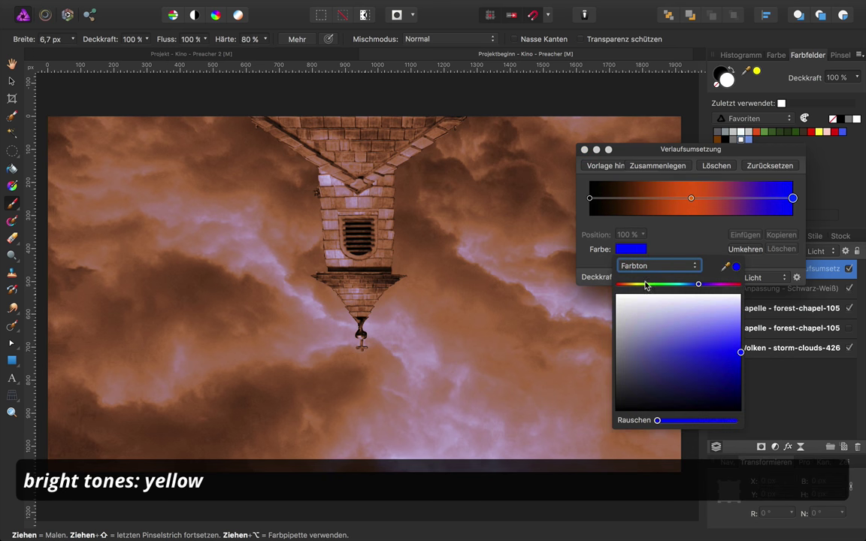
pyautogui.click(640, 284)
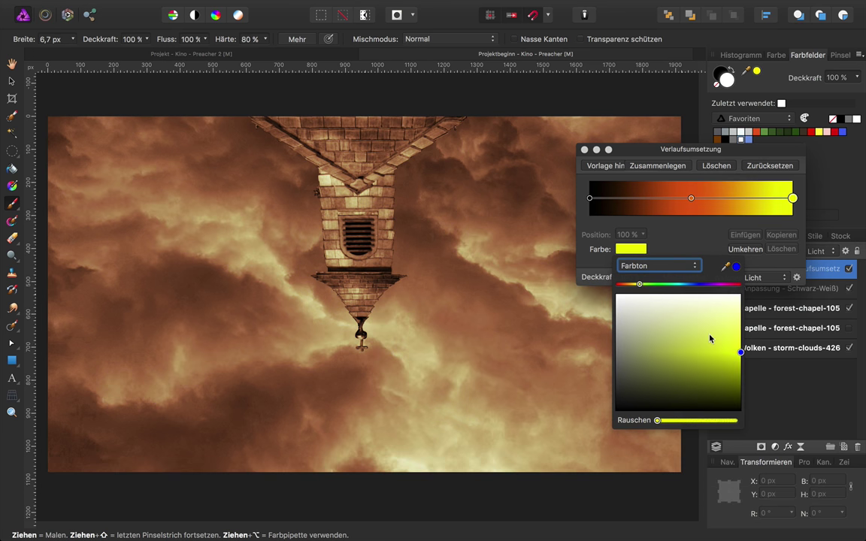
pyautogui.moveTo(737, 352); pyautogui.dragTo(738, 348)
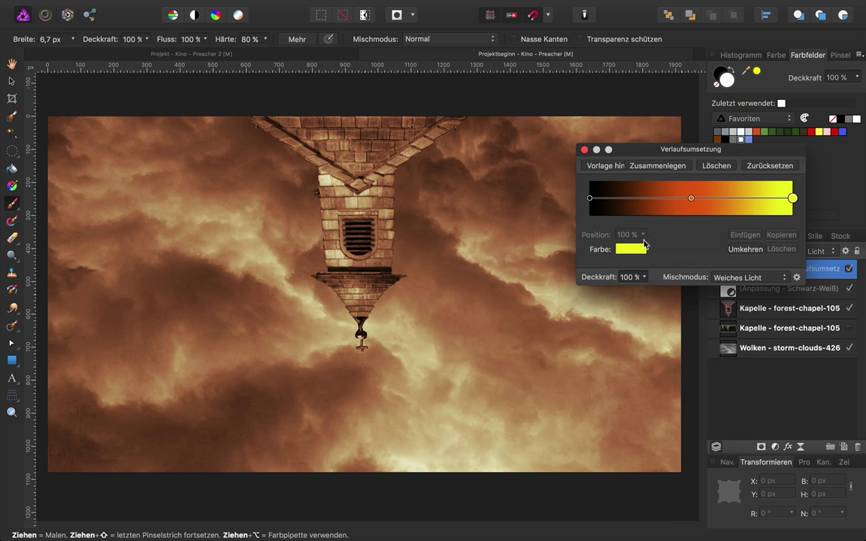
# Move the gradient map's middle stop to 41 % and darken it to a deeper red.
pyautogui.moveTo(693, 201); pyautogui.dragTo(673, 200)
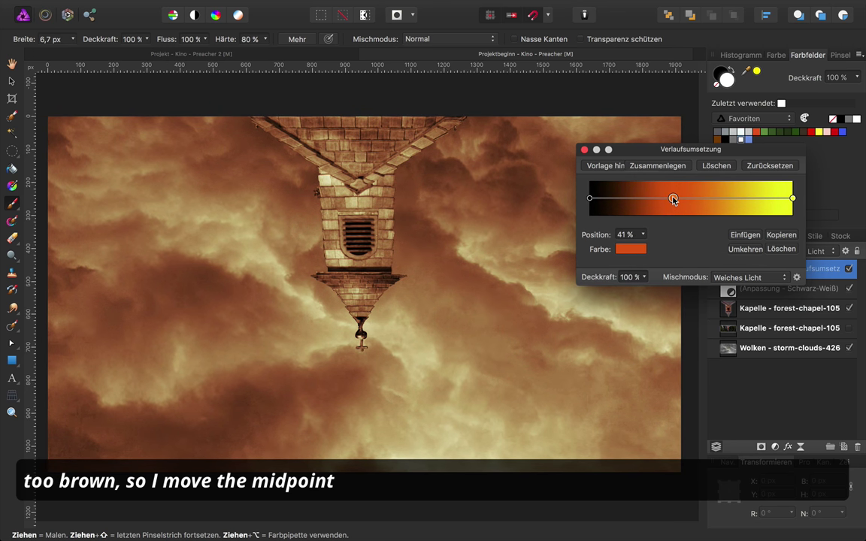
pyautogui.click(632, 252)
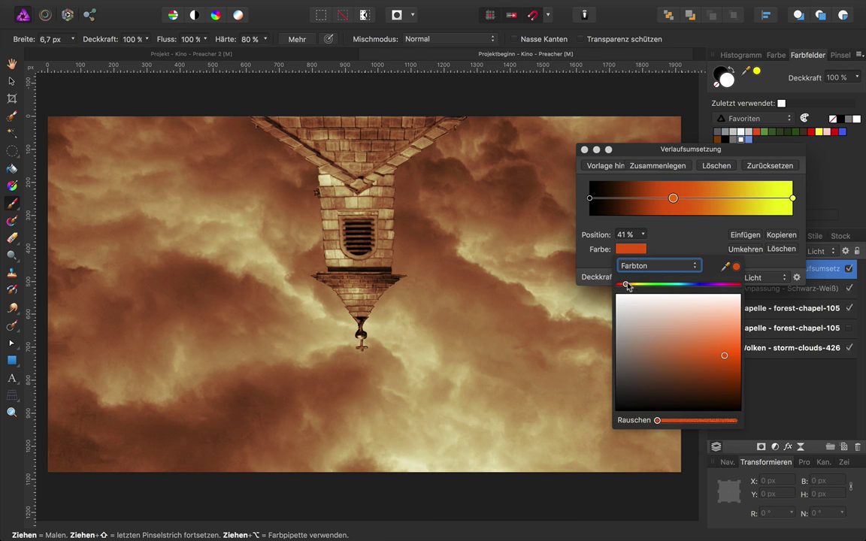
pyautogui.moveTo(626, 285); pyautogui.dragTo(625, 287)
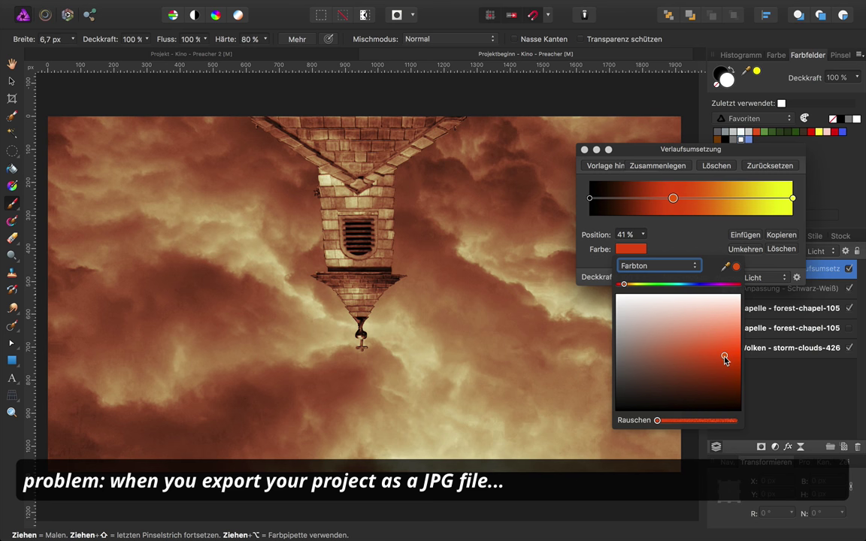
pyautogui.moveTo(724, 358); pyautogui.dragTo(724, 359)
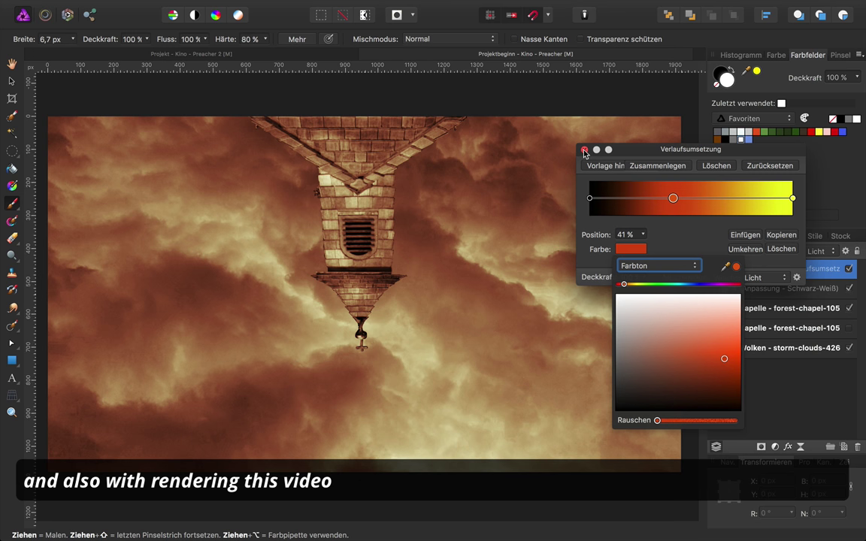
pyautogui.click(584, 151)
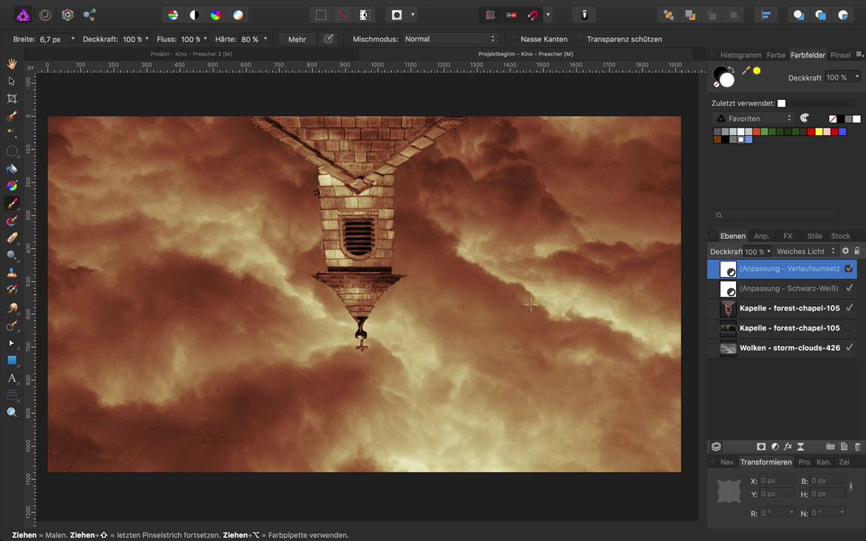
# Add a new pixel layer and draw a linear gradient from top-left to bottom-right.
pyautogui.press('h')
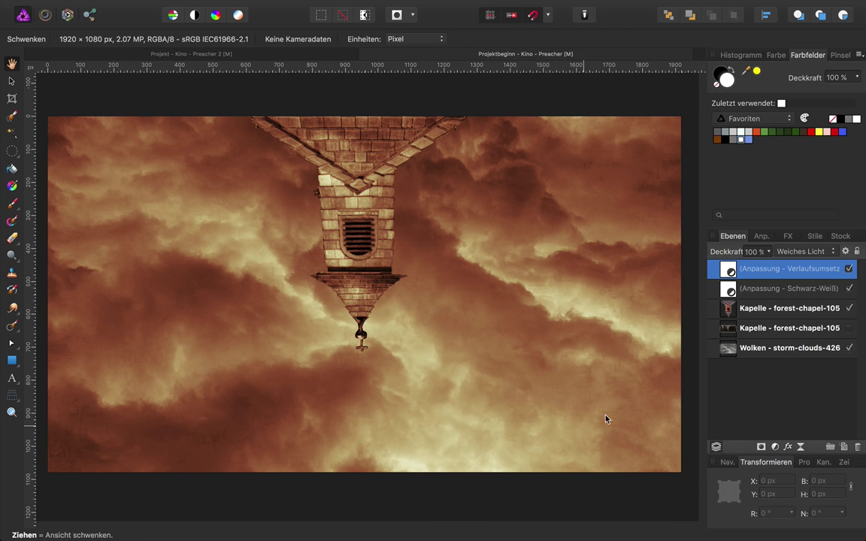
pyautogui.click(843, 447)
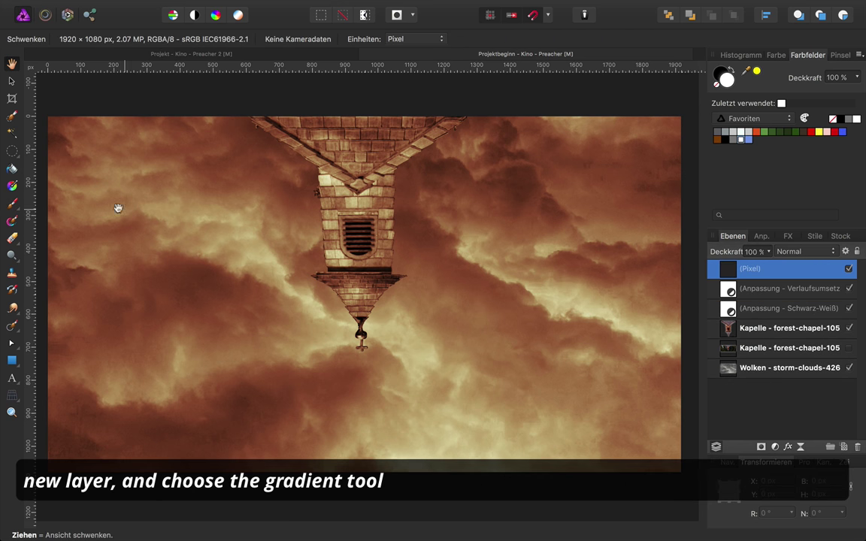
pyautogui.click(12, 186)
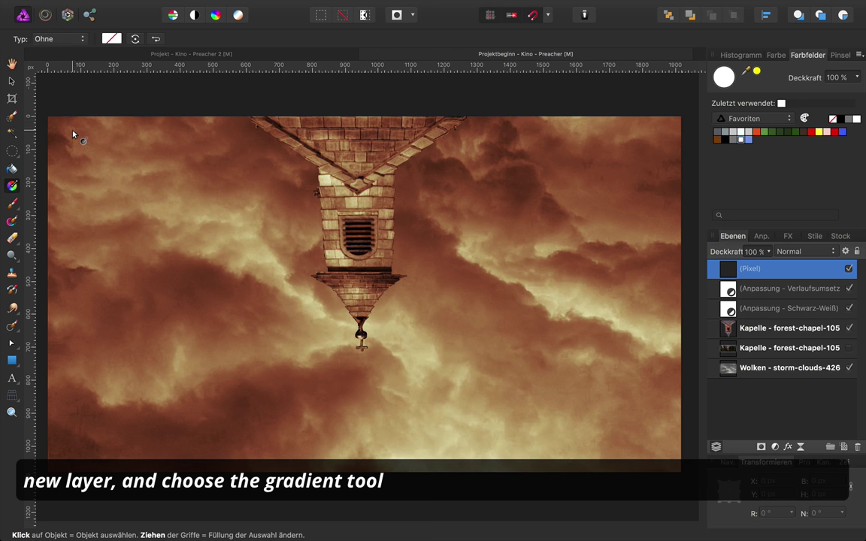
pyautogui.click(79, 39)
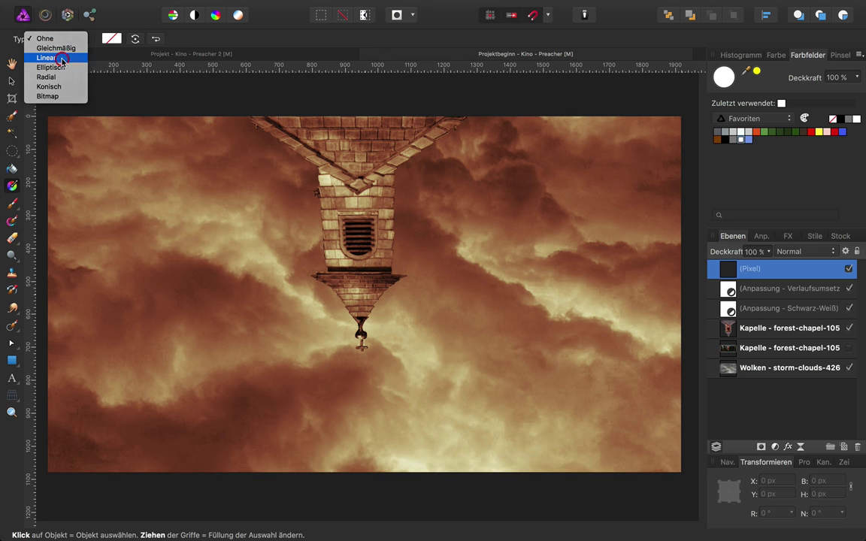
pyautogui.click(62, 61)
pyautogui.moveTo(47, 117)
pyautogui.mouseDown()
pyautogui.moveTo(559, 389)
pyautogui.moveTo(682, 470)
pyautogui.mouseUp()
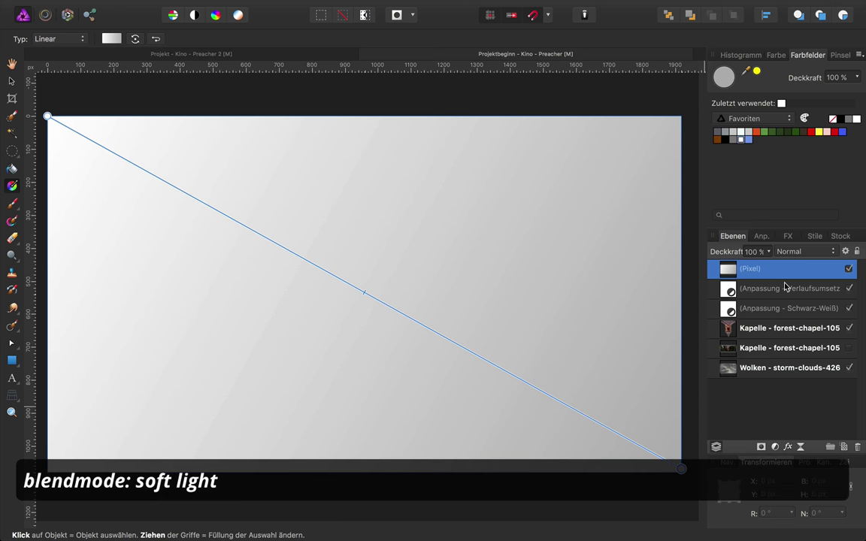
# Set the gradient layer to Weiches Licht with a black top-left end and 50 % grey bottom-right end.
pyautogui.click(835, 253)
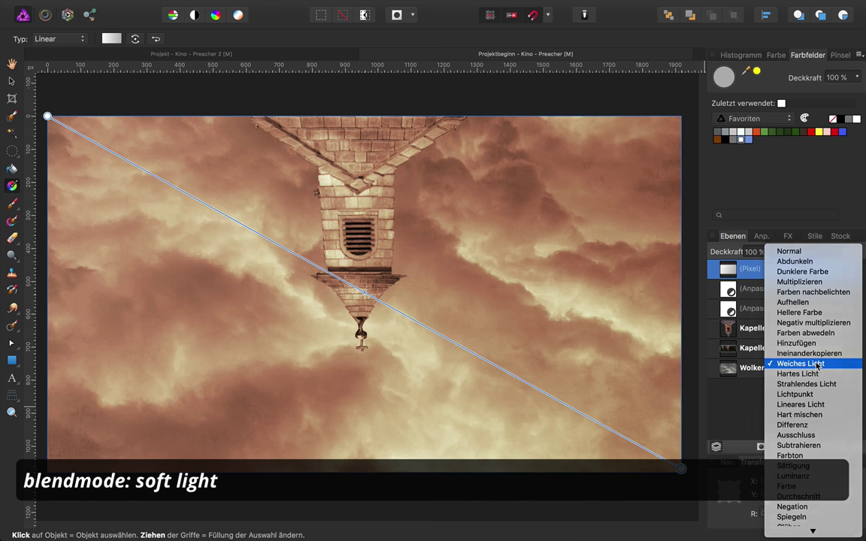
pyautogui.click(817, 366)
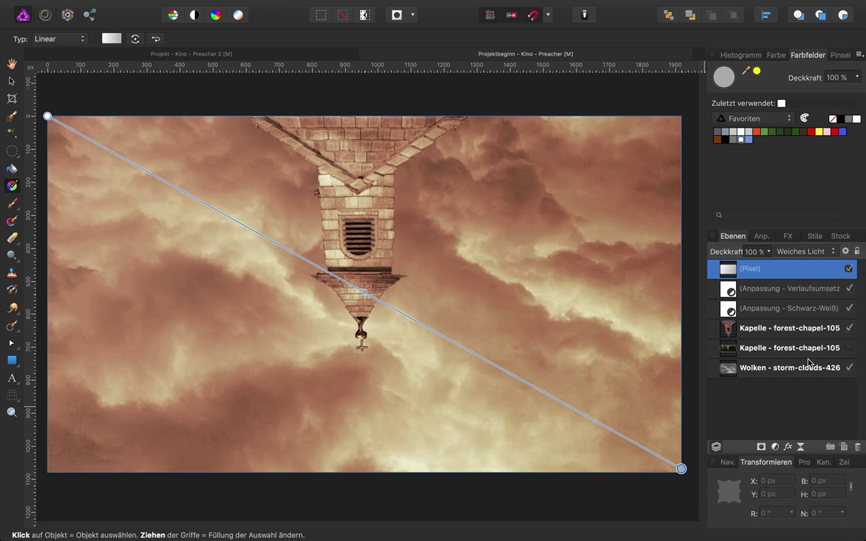
pyautogui.click(681, 469)
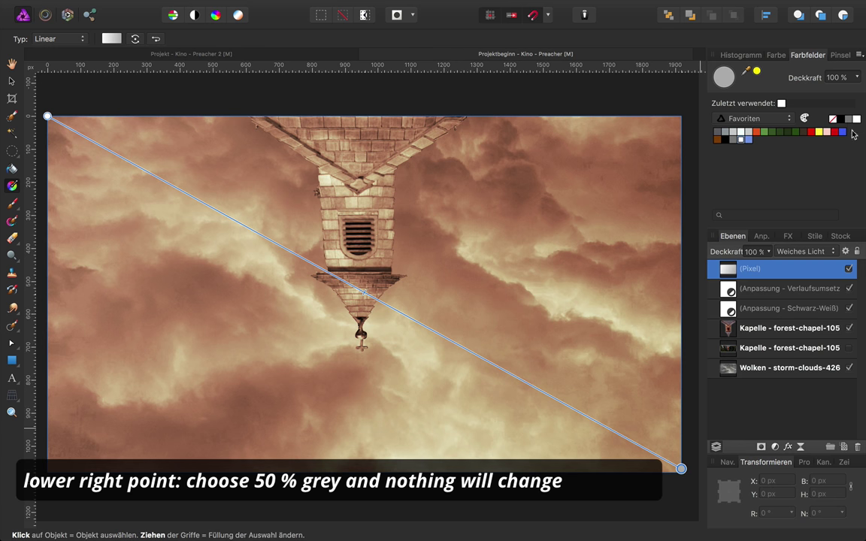
pyautogui.click(849, 118)
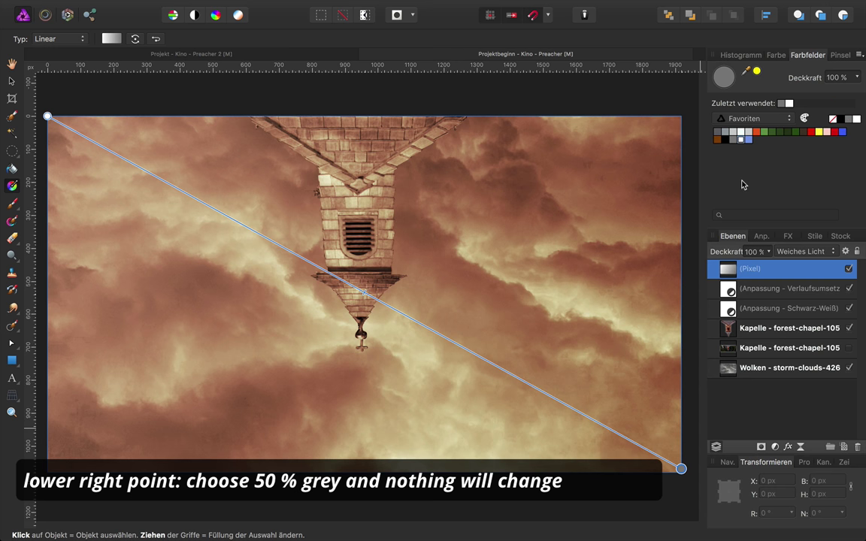
pyautogui.click(47, 116)
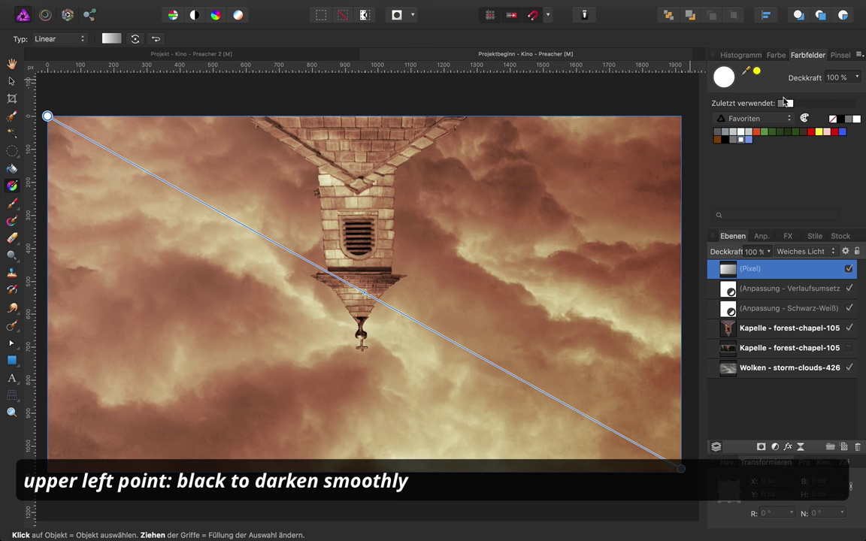
pyautogui.click(845, 119)
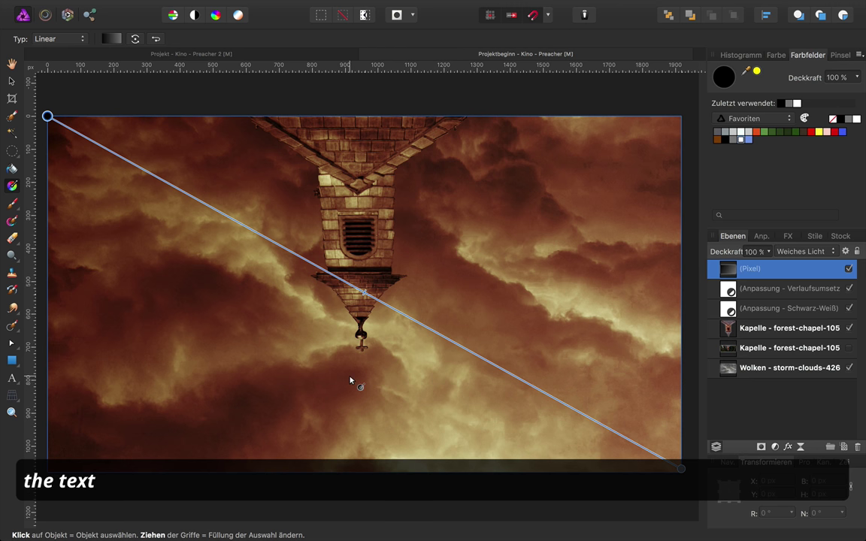
# Add artistic text 'MOVIE' in the clouds below the chapel, set in the GENUINE font.
pyautogui.click(12, 378)
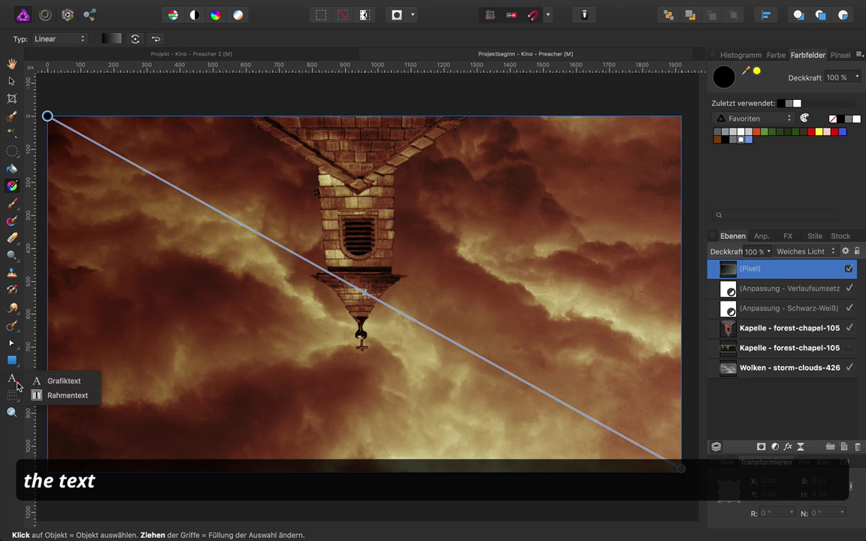
pyautogui.click(43, 383)
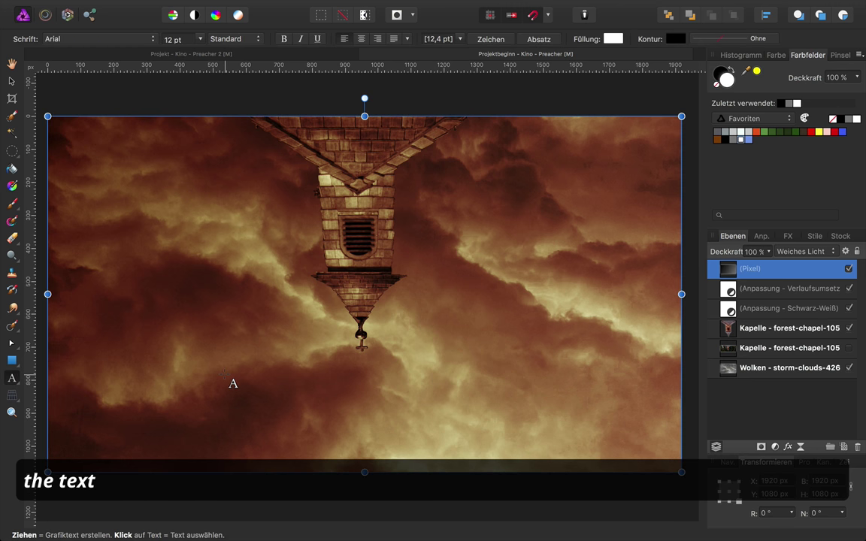
pyautogui.moveTo(224, 375); pyautogui.dragTo(224, 418)
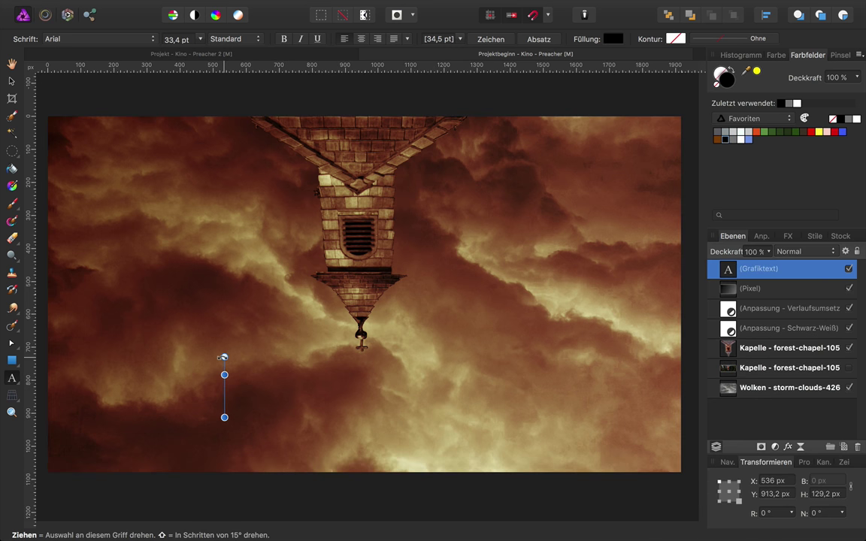
pyautogui.write('MOV')
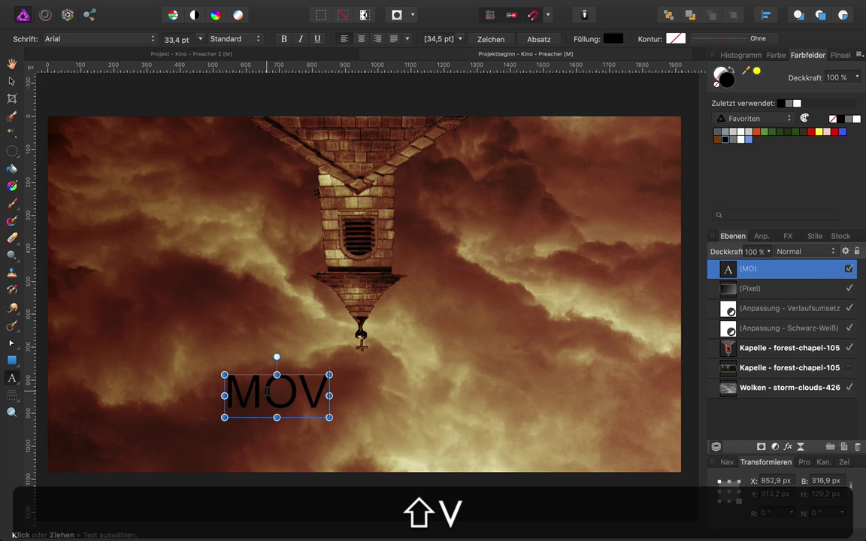
pyautogui.write('IE')
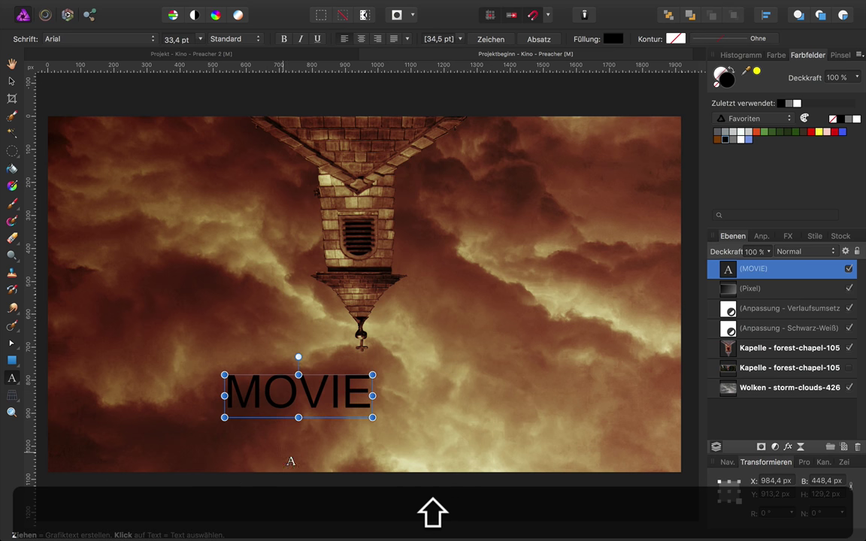
pyautogui.hotkey('ctrl', 'a')
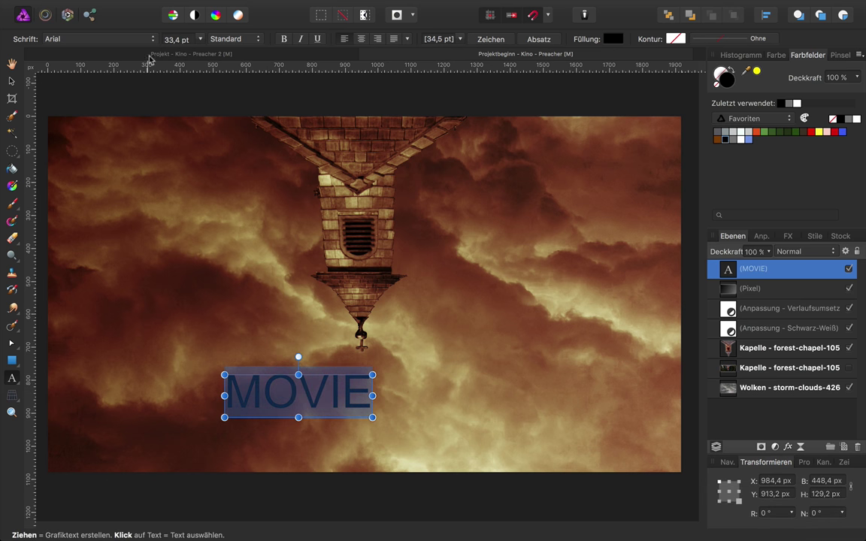
pyautogui.click(153, 39)
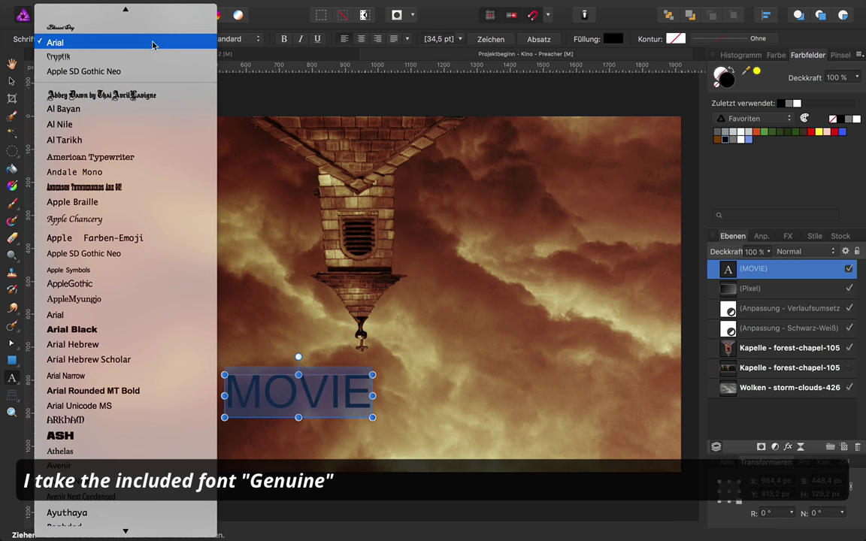
pyautogui.press('g')
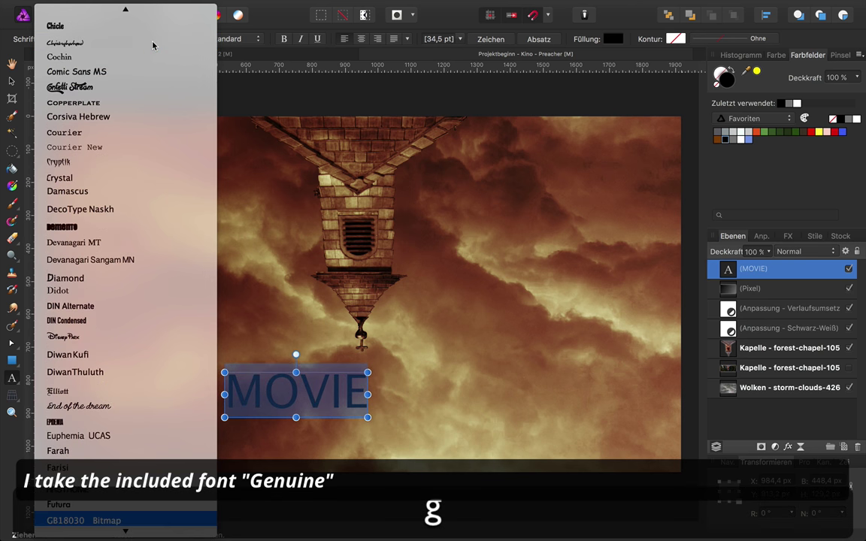
pyautogui.scroll(-5, 145, 289)
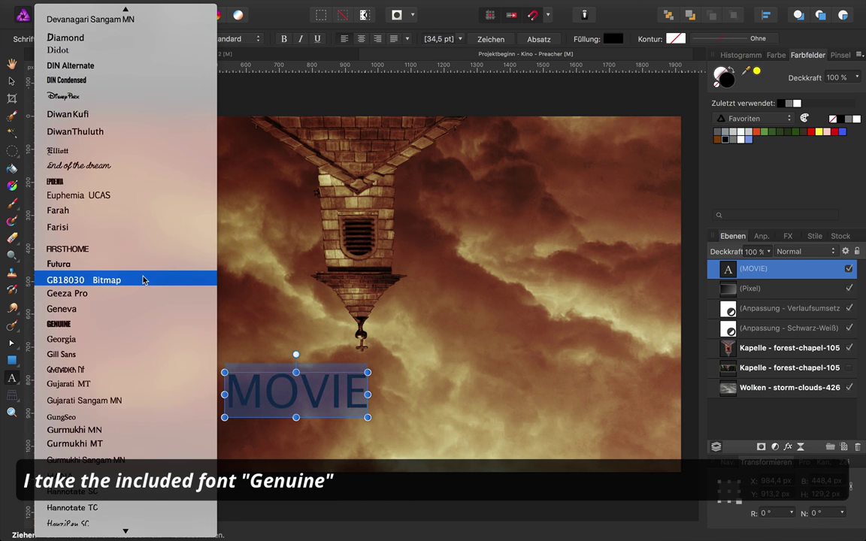
pyautogui.click(116, 325)
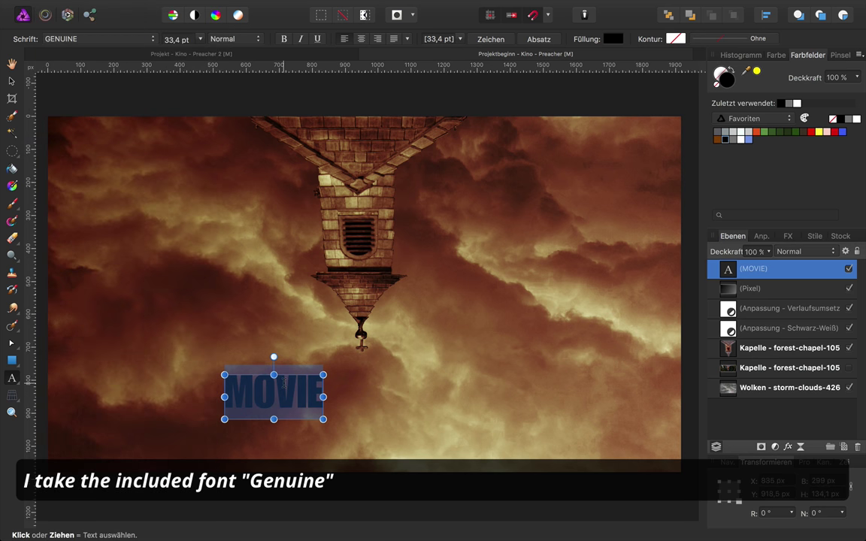
pyautogui.click(12, 82)
# Centre the MOVIE title under the chapel and stretch it to about twice its width.
pyautogui.moveTo(286, 403)
pyautogui.mouseDown()
pyautogui.moveTo(370, 401)
pyautogui.moveTo(376, 415)
pyautogui.mouseUp()
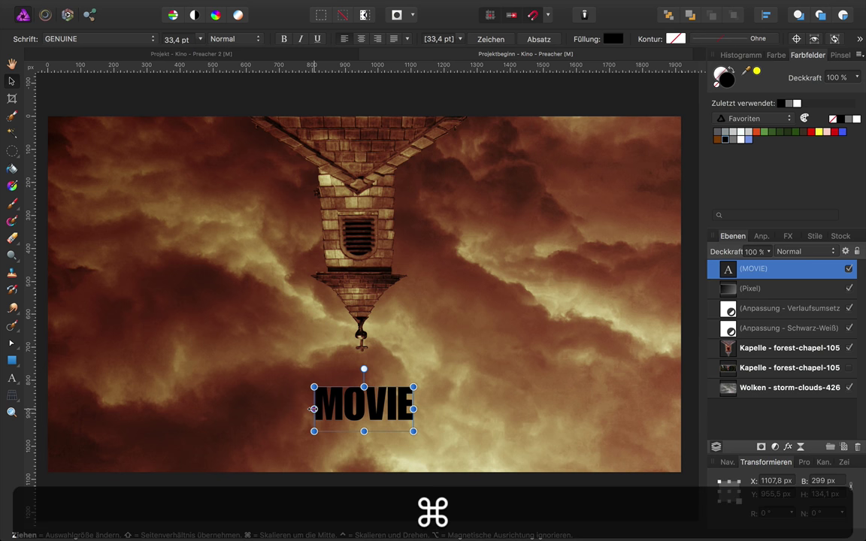
pyautogui.moveTo(313, 409); pyautogui.dragTo(274, 409)
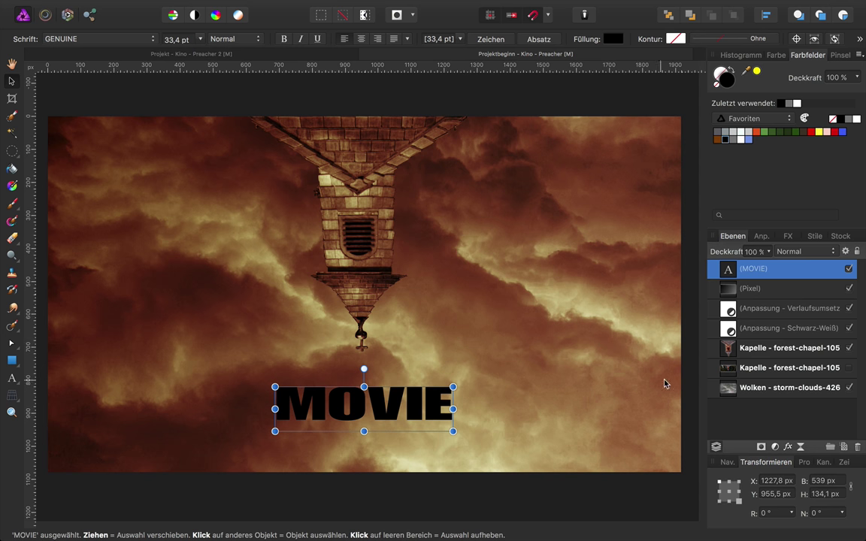
# Apply a Gradient Overlay to MOVIE and make its left stop deep brown.
pyautogui.click(788, 448)
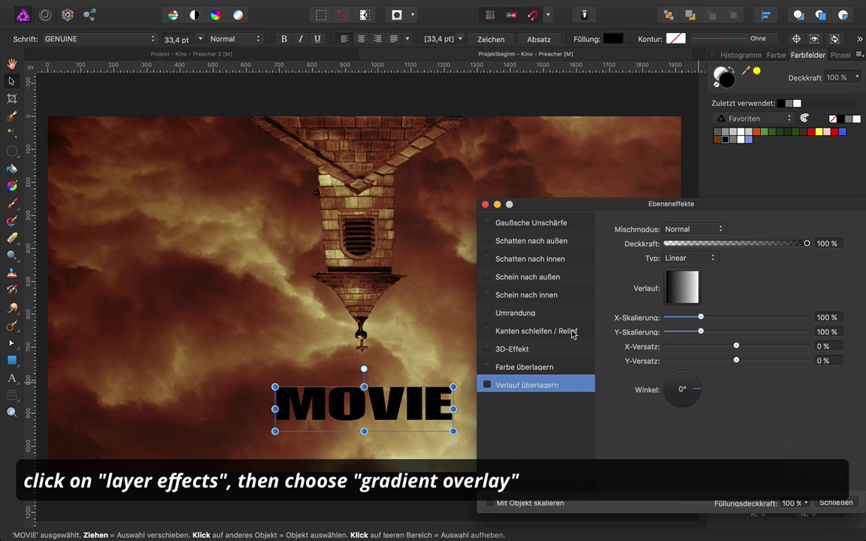
pyautogui.click(487, 386)
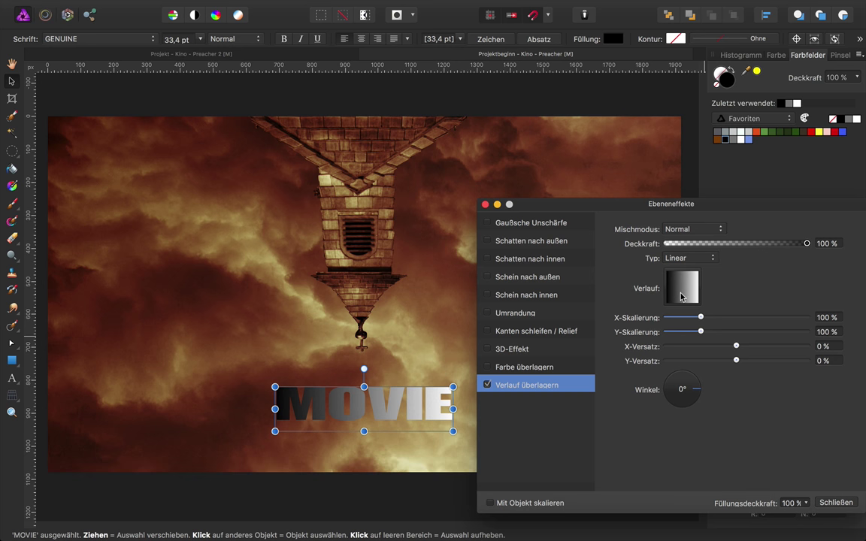
pyautogui.click(682, 297)
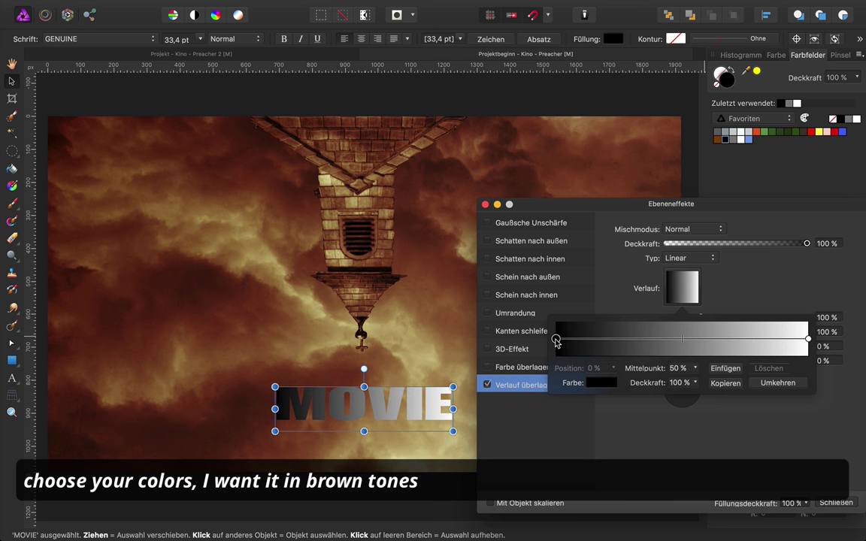
pyautogui.click(602, 382)
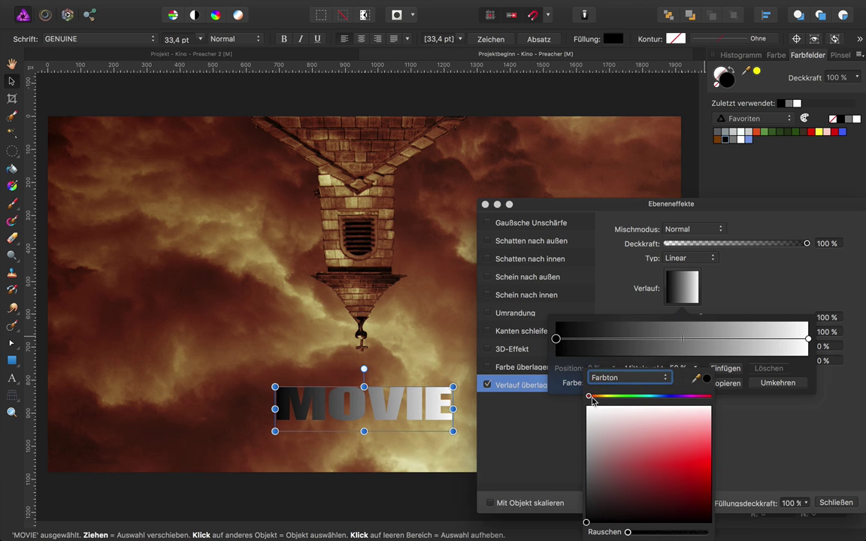
pyautogui.moveTo(592, 398); pyautogui.dragTo(597, 399)
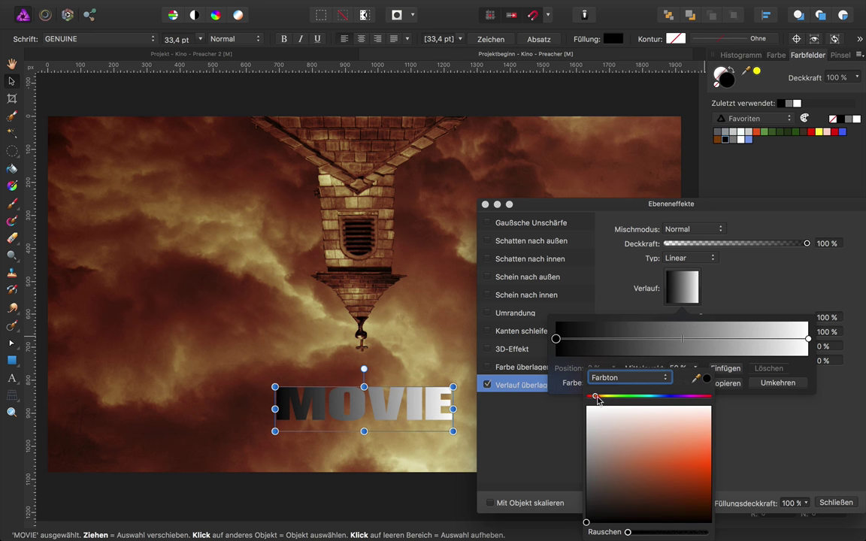
pyautogui.click(693, 497)
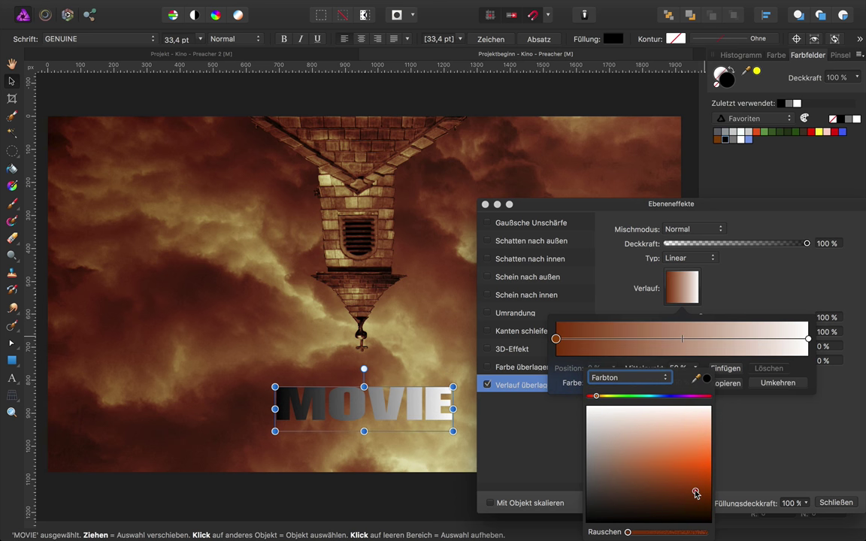
pyautogui.moveTo(694, 497); pyautogui.dragTo(705, 510)
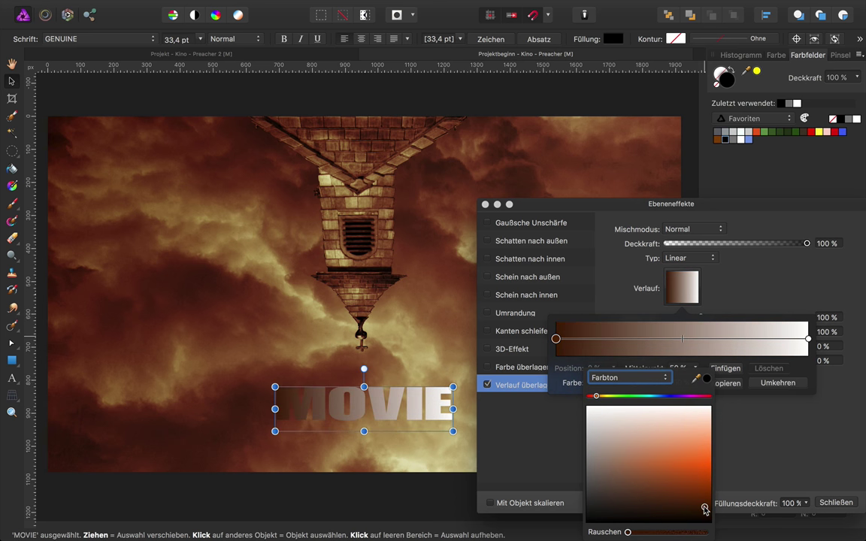
# Add a dark orange-brown colour stop in the middle of the overlay gradient.
pyautogui.click(682, 341)
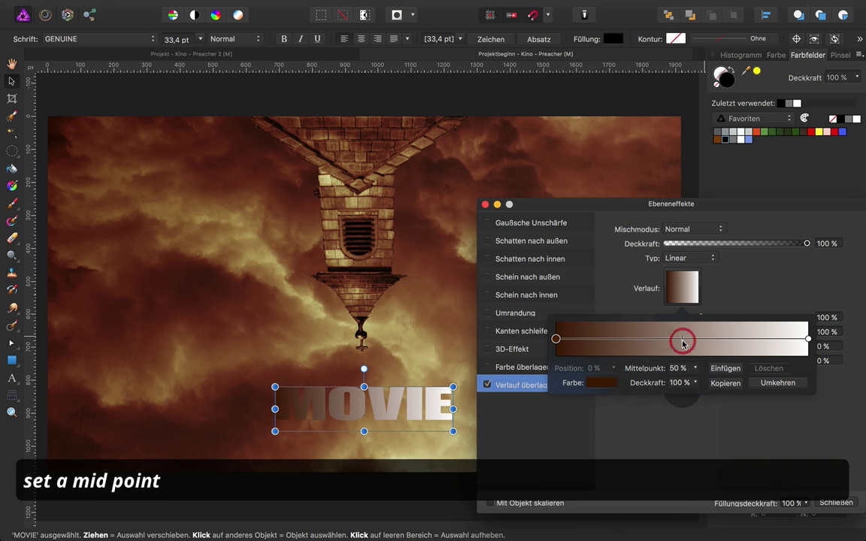
pyautogui.click(684, 343)
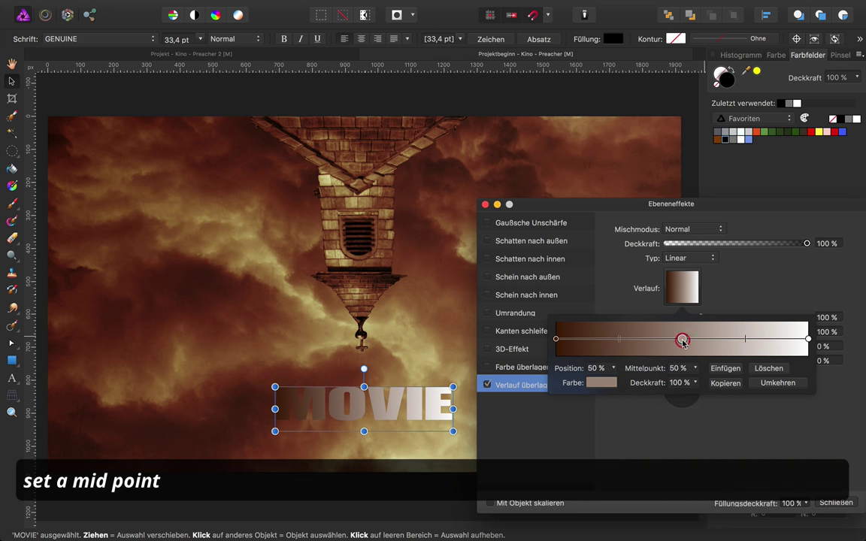
pyautogui.click(601, 383)
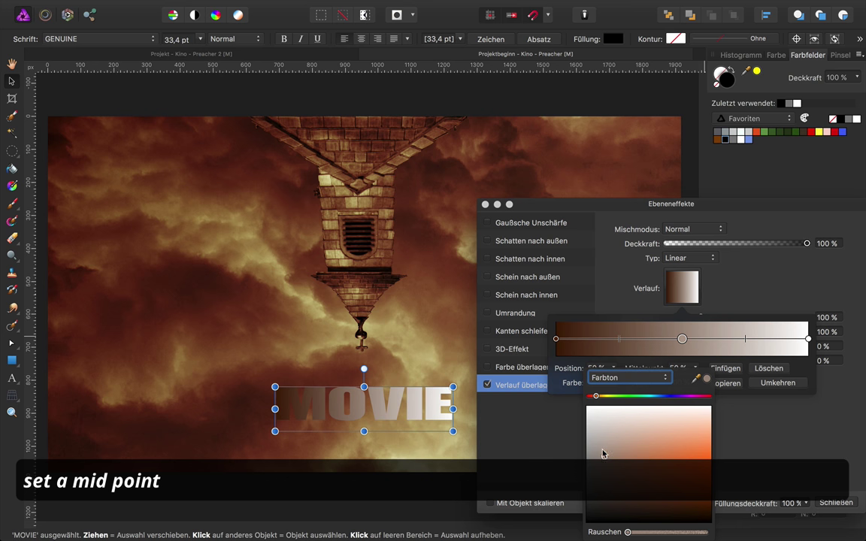
pyautogui.moveTo(606, 456)
pyautogui.mouseDown()
pyautogui.moveTo(692, 494)
pyautogui.moveTo(680, 495)
pyautogui.moveTo(691, 491)
pyautogui.mouseUp()
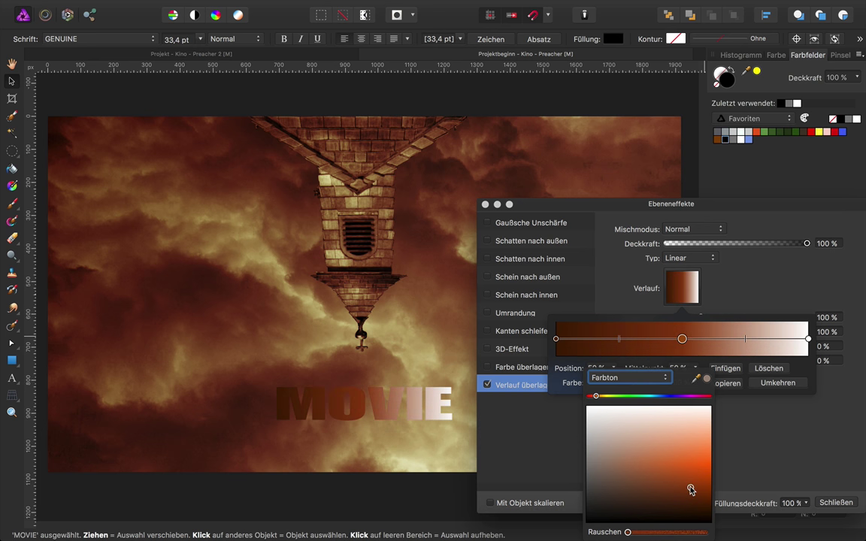
# Change the white right-end gradient stop to orange.
pyautogui.click(808, 340)
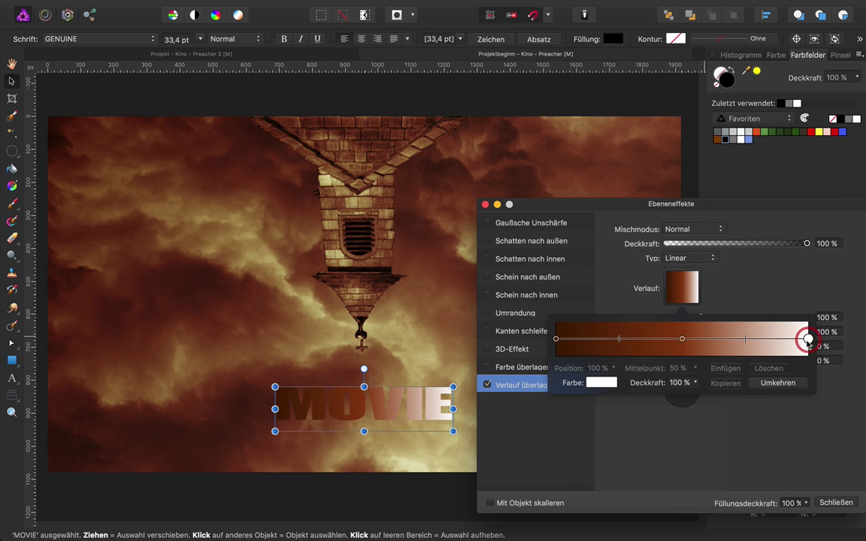
pyautogui.click(607, 383)
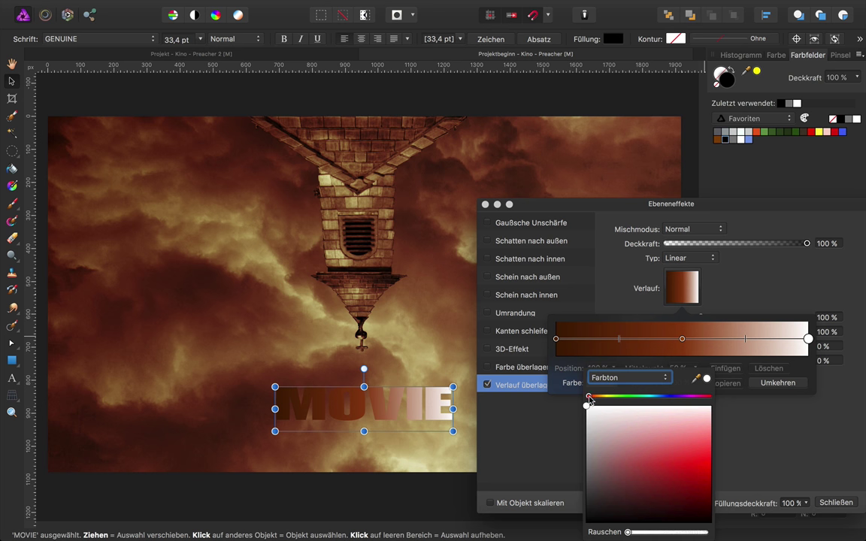
pyautogui.moveTo(588, 397); pyautogui.dragTo(598, 397)
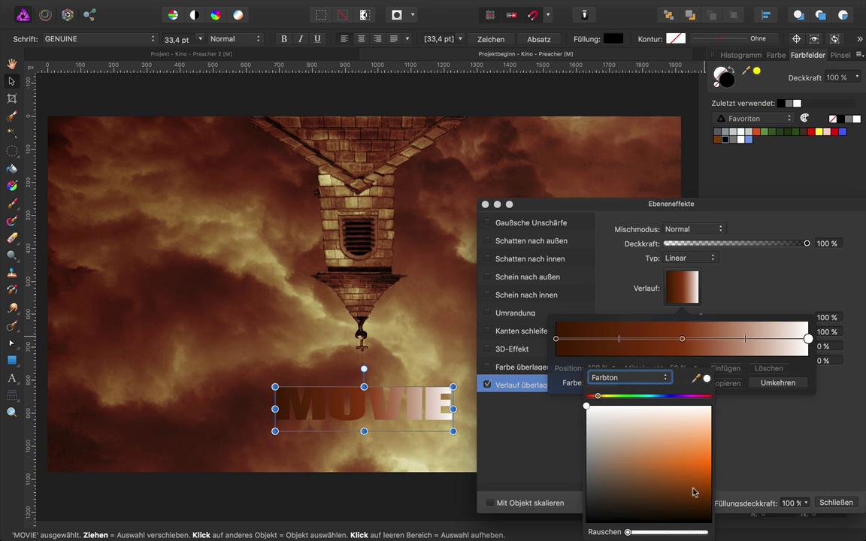
pyautogui.moveTo(692, 489); pyautogui.dragTo(701, 473)
pyautogui.click(621, 295)
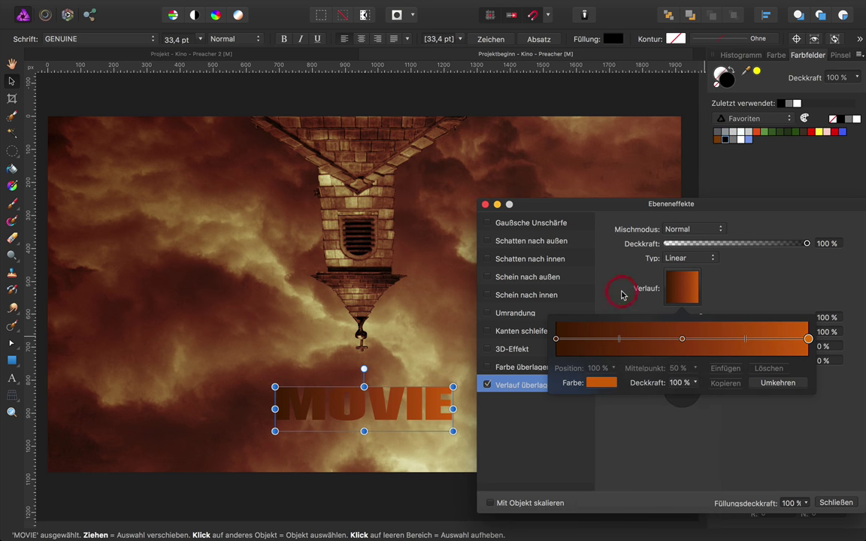
# Close Layer Effects and move the MOVIE layer below the Pixel gradient layer.
pyautogui.click(485, 204)
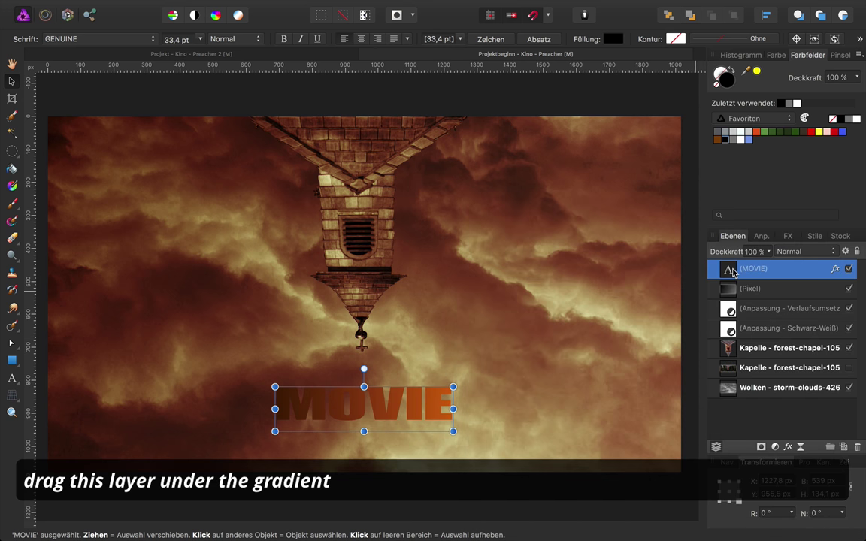
pyautogui.moveTo(728, 273); pyautogui.dragTo(720, 296)
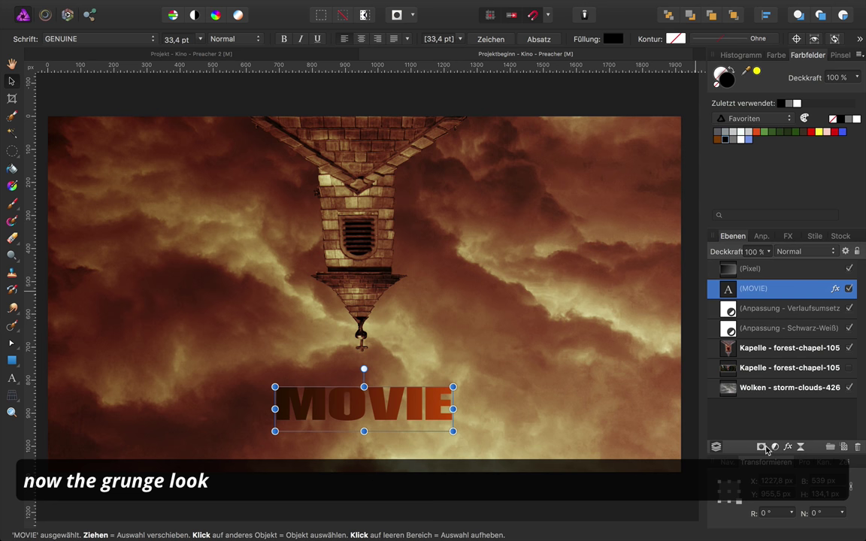
# Add a mask to the MOVIE layer and ready the black Schmutz 2 texture brush.
pyautogui.click(761, 447)
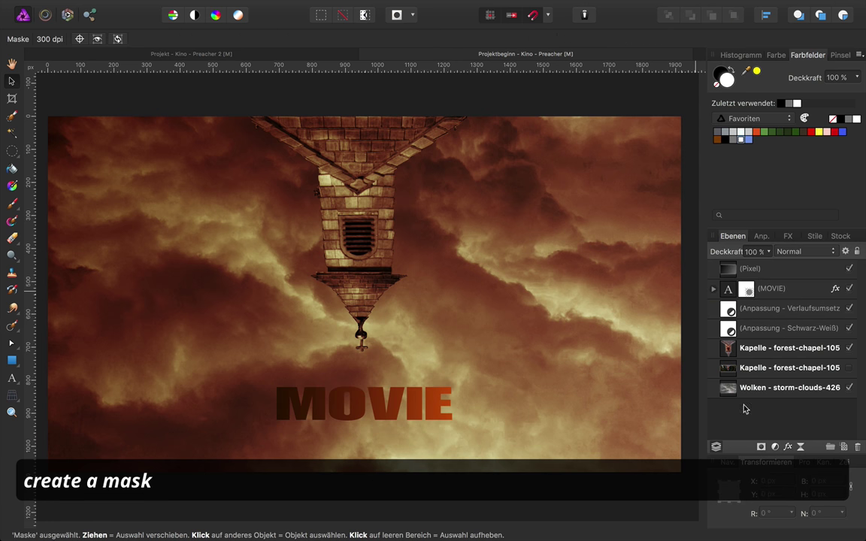
pyautogui.click(747, 290)
pyautogui.click(841, 56)
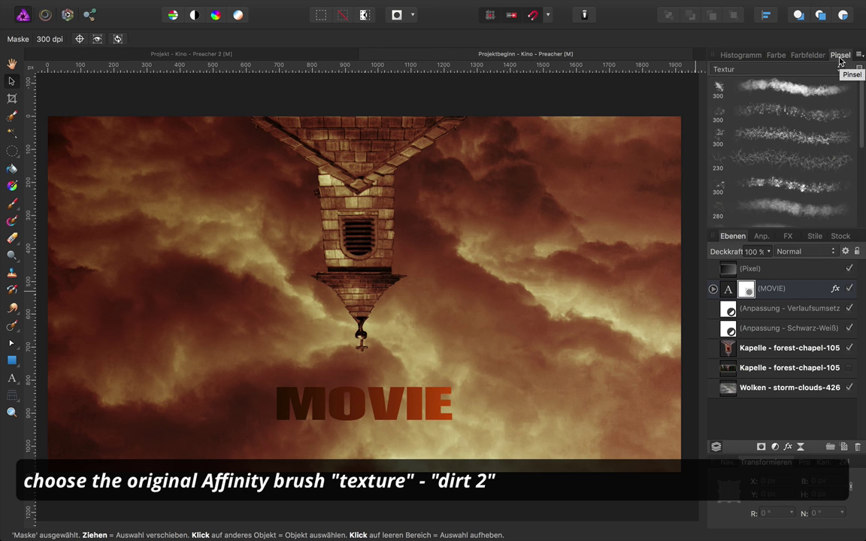
pyautogui.click(762, 113)
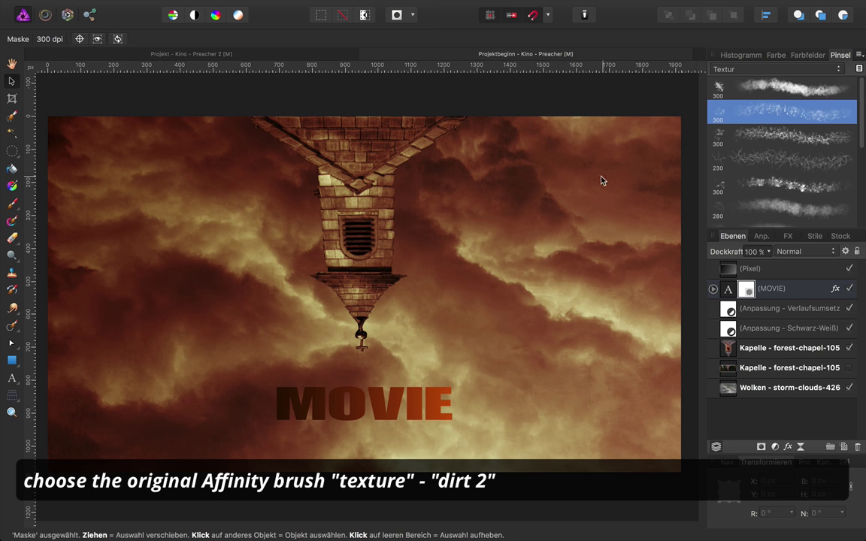
pyautogui.click(12, 203)
pyautogui.click(762, 114)
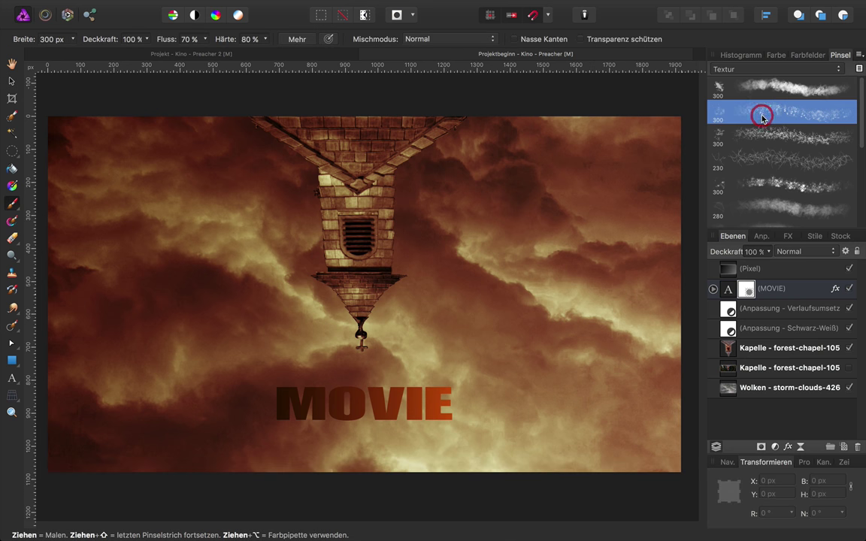
pyautogui.click(807, 55)
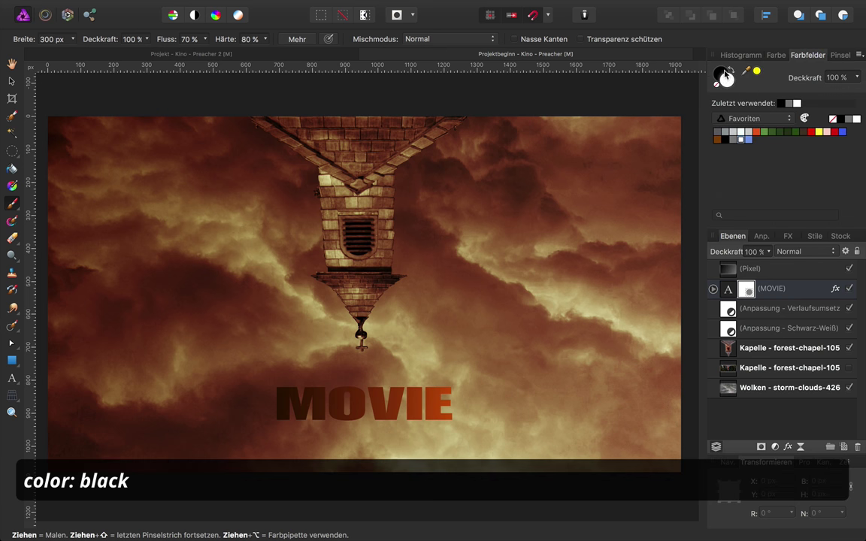
pyautogui.click(840, 55)
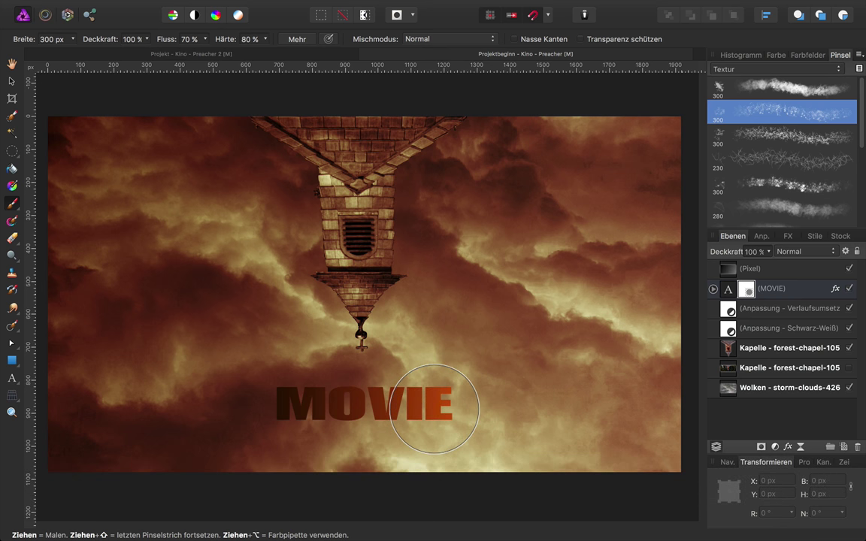
# Enlarge the brush to about 419 px and paint grunge texture across the MOVIE letters.
pyautogui.moveTo(435, 409); pyautogui.dragTo(471, 388)
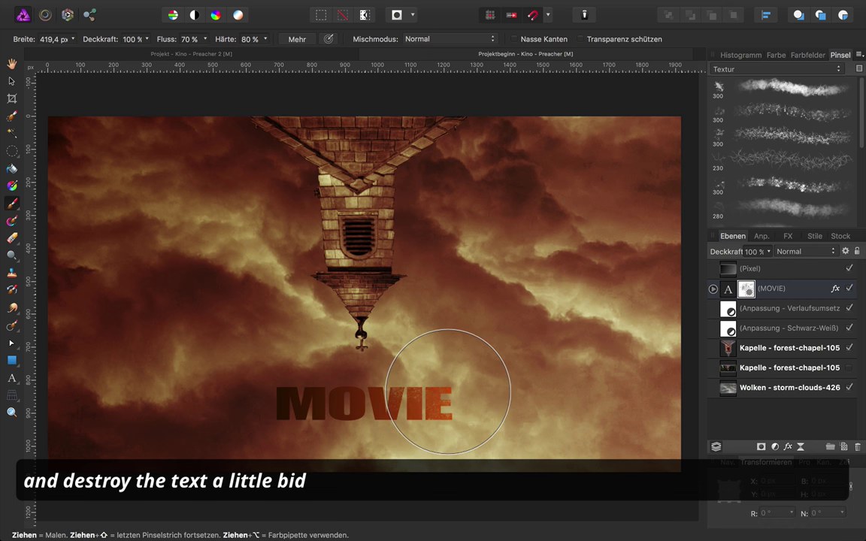
pyautogui.moveTo(449, 377)
pyautogui.mouseDown()
pyautogui.moveTo(396, 395)
pyautogui.moveTo(300, 398)
pyautogui.mouseUp()
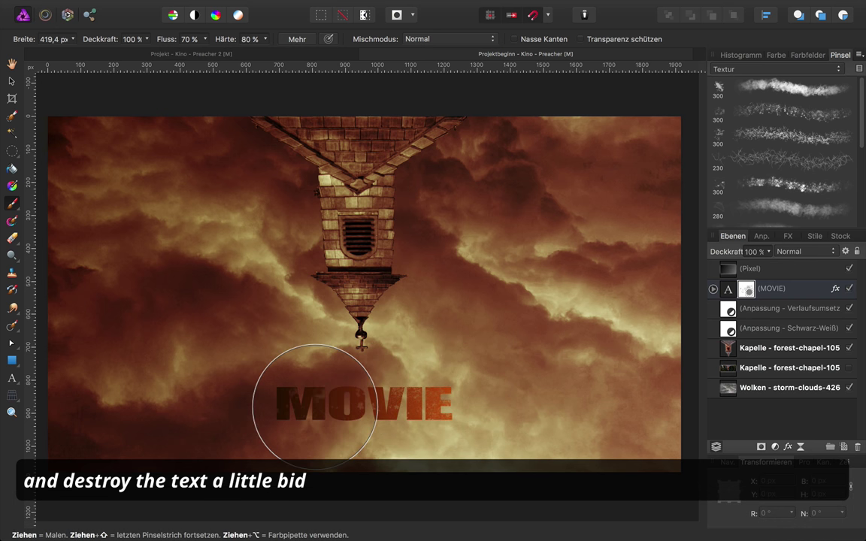
pyautogui.moveTo(300, 399); pyautogui.dragTo(434, 413)
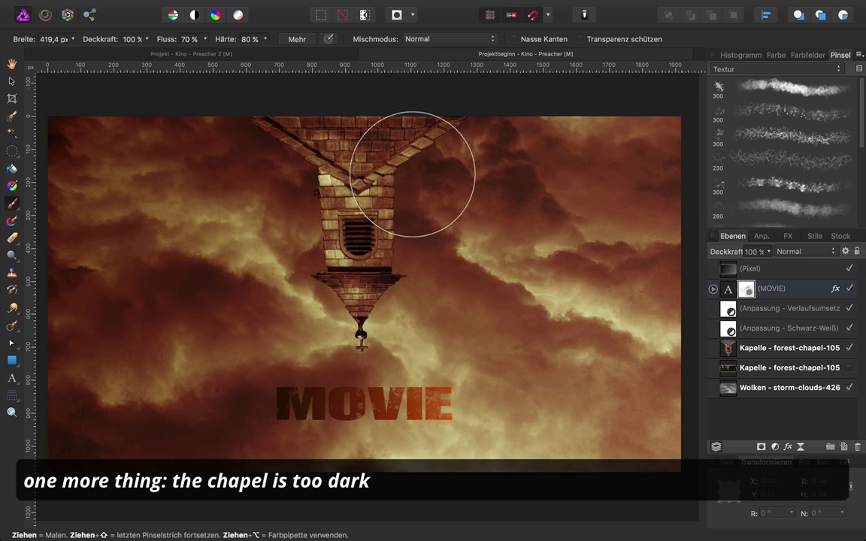
# Clip a Brightness/Contrast adjustment at 25 % brightness to the chapel layer.
pyautogui.click(12, 64)
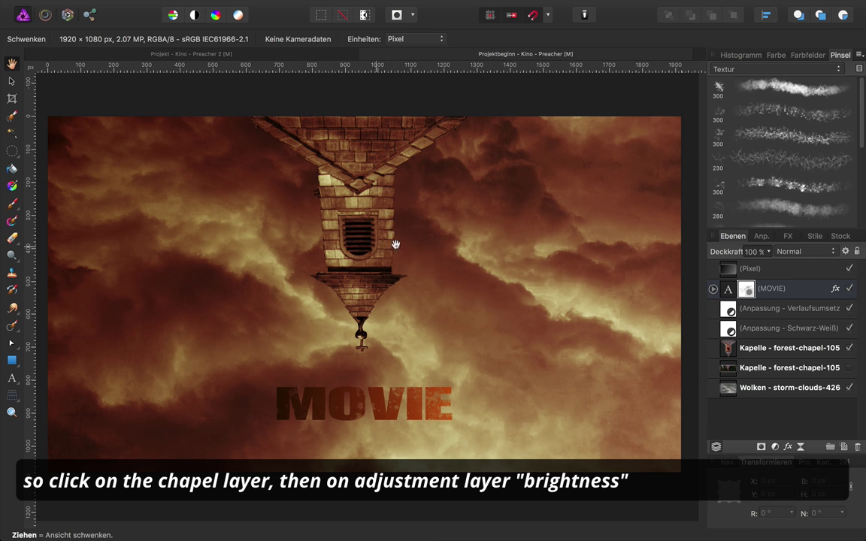
pyautogui.click(733, 351)
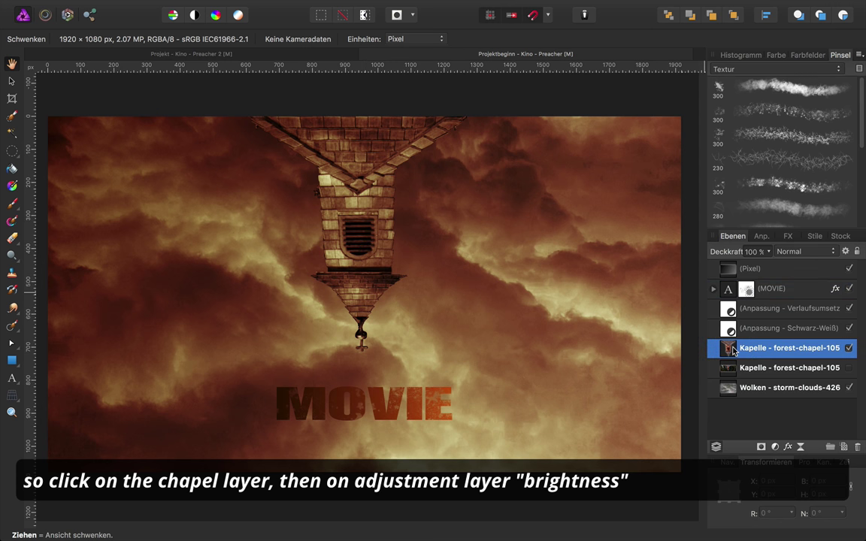
pyautogui.click(775, 446)
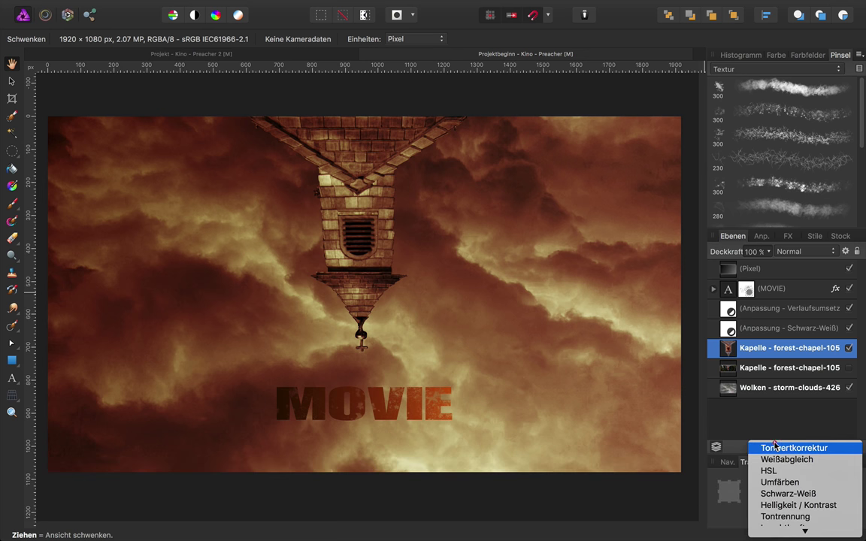
pyautogui.click(782, 510)
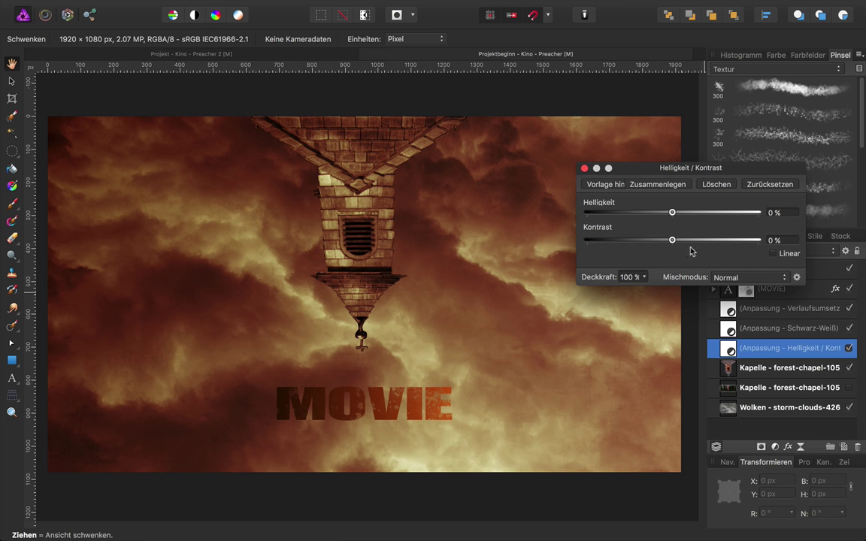
pyautogui.moveTo(674, 214); pyautogui.dragTo(685, 216)
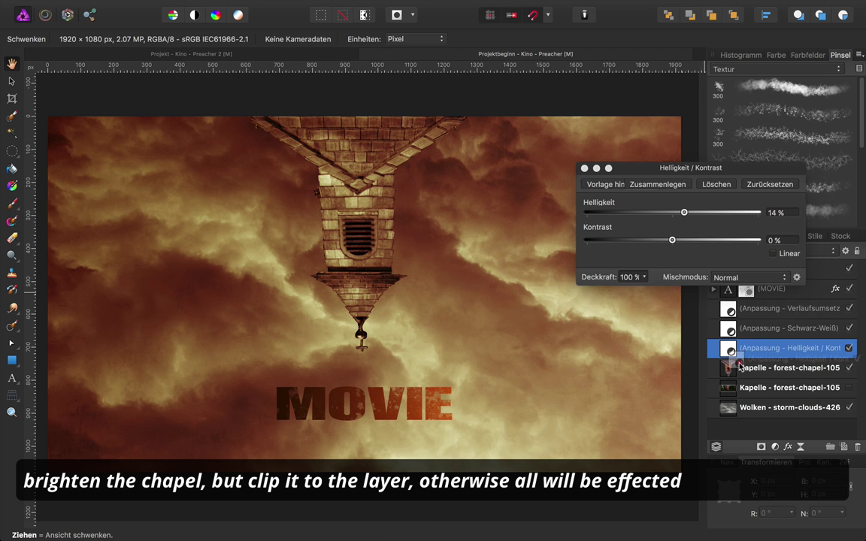
pyautogui.moveTo(729, 353); pyautogui.dragTo(736, 368)
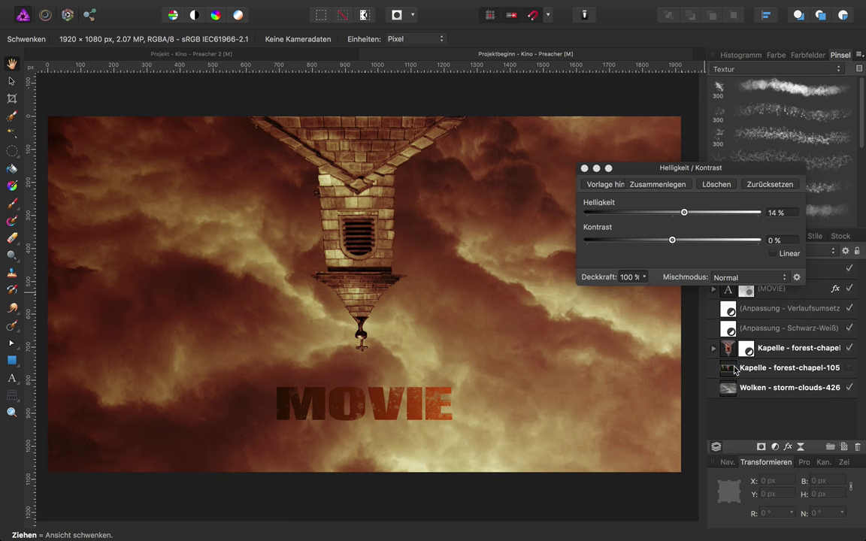
pyautogui.moveTo(686, 216)
pyautogui.mouseDown()
pyautogui.moveTo(678, 216)
pyautogui.moveTo(695, 215)
pyautogui.mouseUp()
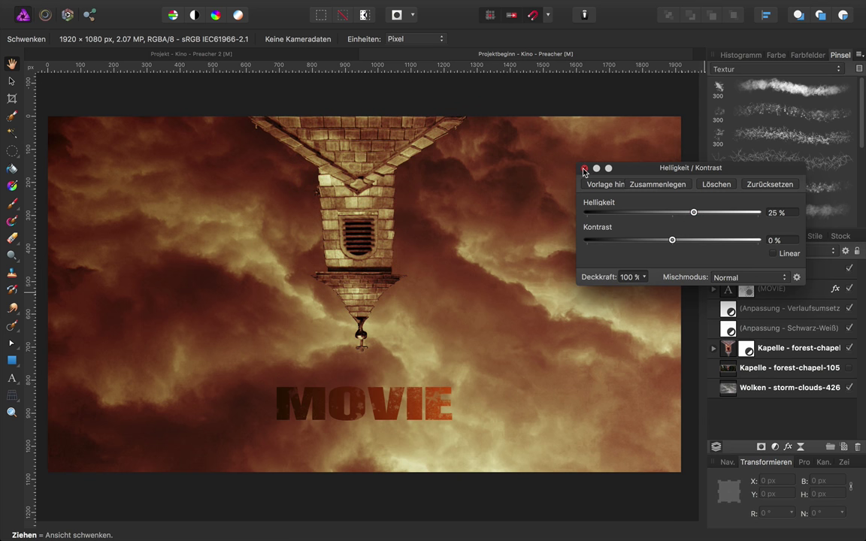
pyautogui.click(584, 168)
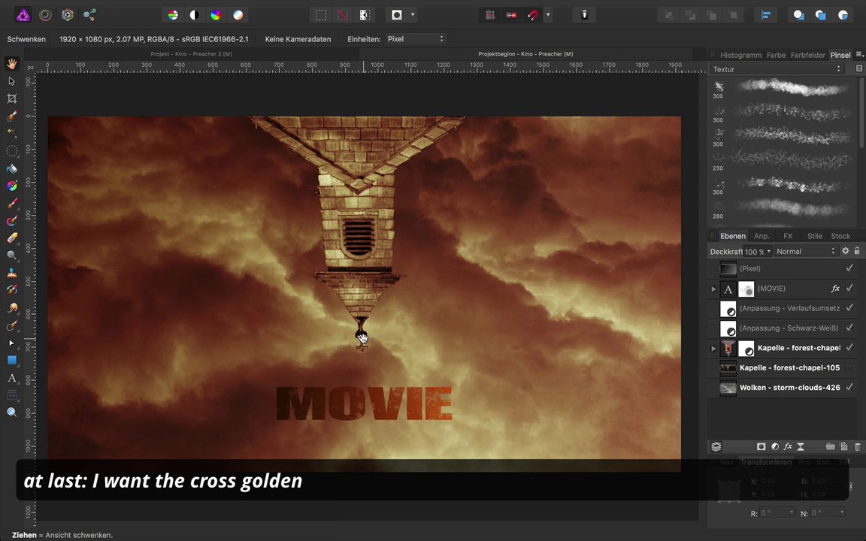
# Select the Black & White adjustment and choose the 4 px round Einfach brush.
pyautogui.click(730, 328)
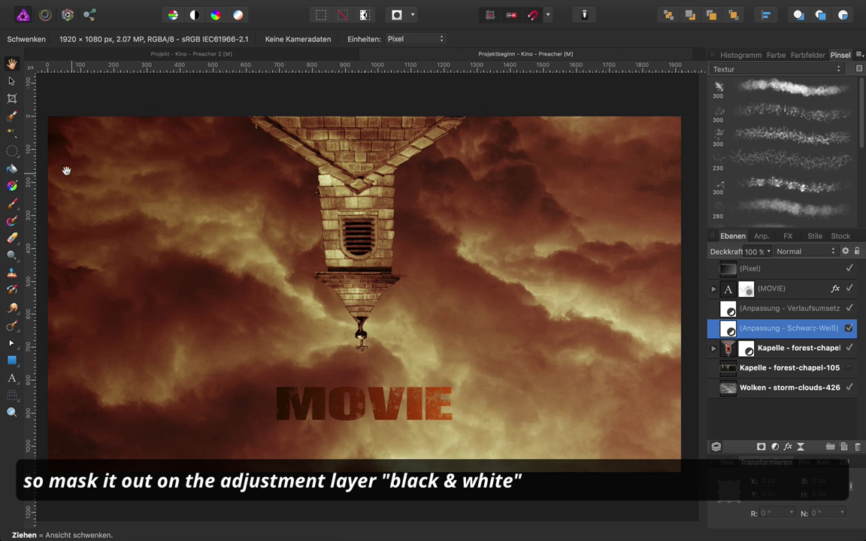
pyautogui.click(12, 203)
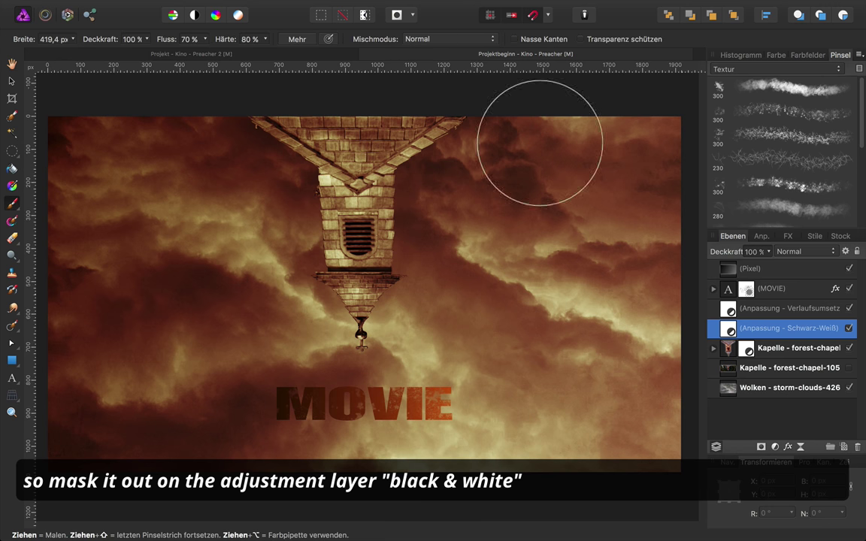
pyautogui.click(839, 70)
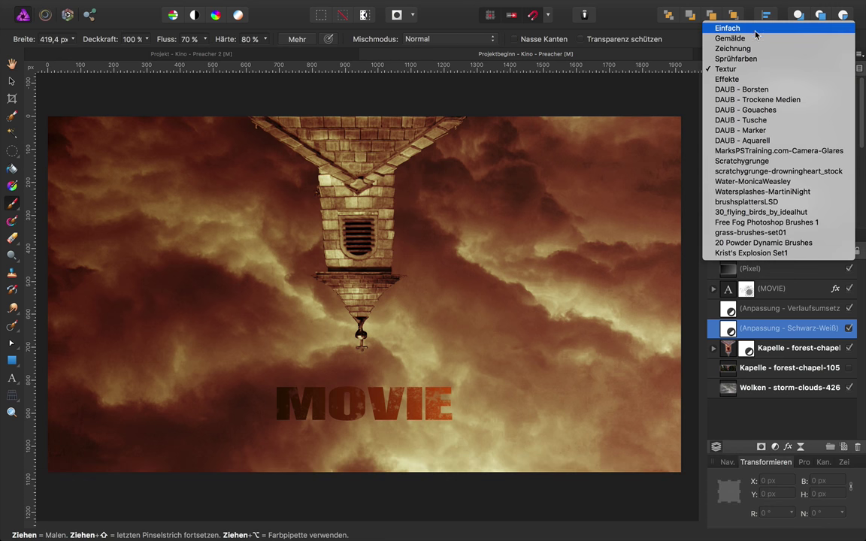
pyautogui.click(755, 30)
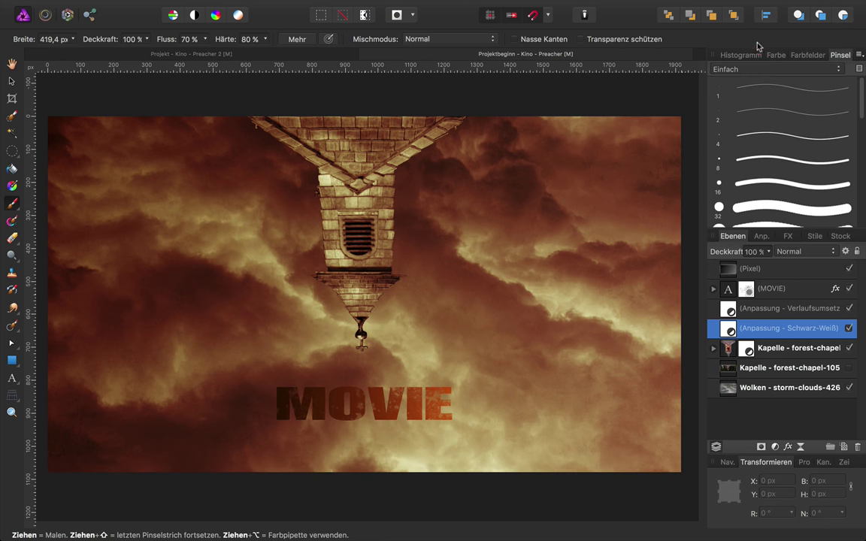
pyautogui.click(753, 136)
pyautogui.scroll(5, 360, 313)
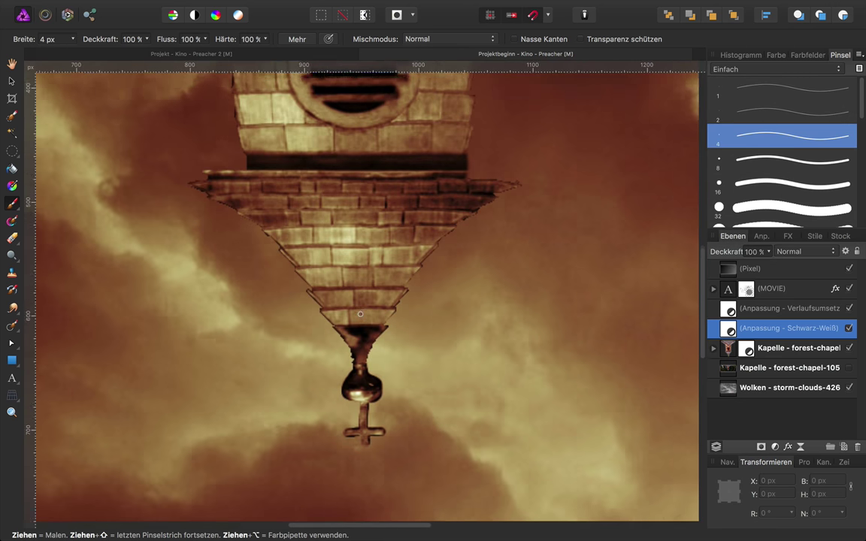
pyautogui.scroll(-3, 360, 314)
# Paint the mask over the inverted cross to restore its gold colour, undoing the bulb stroke.
pyautogui.moveTo(361, 328); pyautogui.dragTo(363, 329)
pyautogui.click(353, 331)
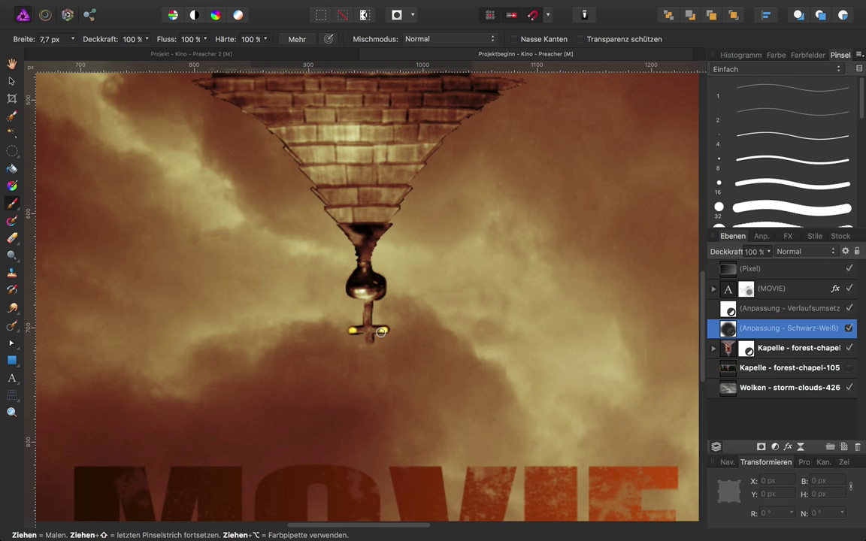
pyautogui.keyDown('shift'); pyautogui.click(381, 332); pyautogui.keyUp('shift')
pyautogui.moveTo(366, 302)
pyautogui.mouseDown()
pyautogui.moveTo(367, 340)
pyautogui.moveTo(355, 280)
pyautogui.mouseUp()
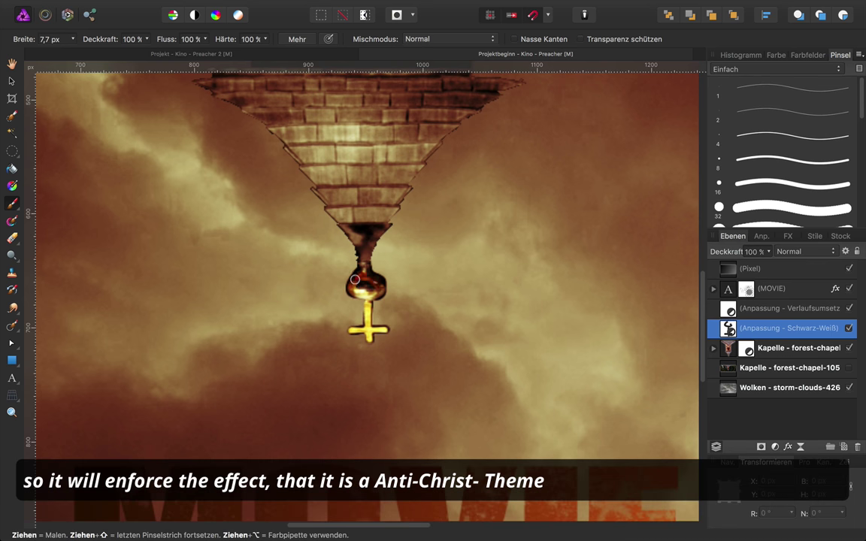
pyautogui.hotkey('ctrl', 'z')
# Zoom to fit the whole poster in view.
pyautogui.press('super+0')
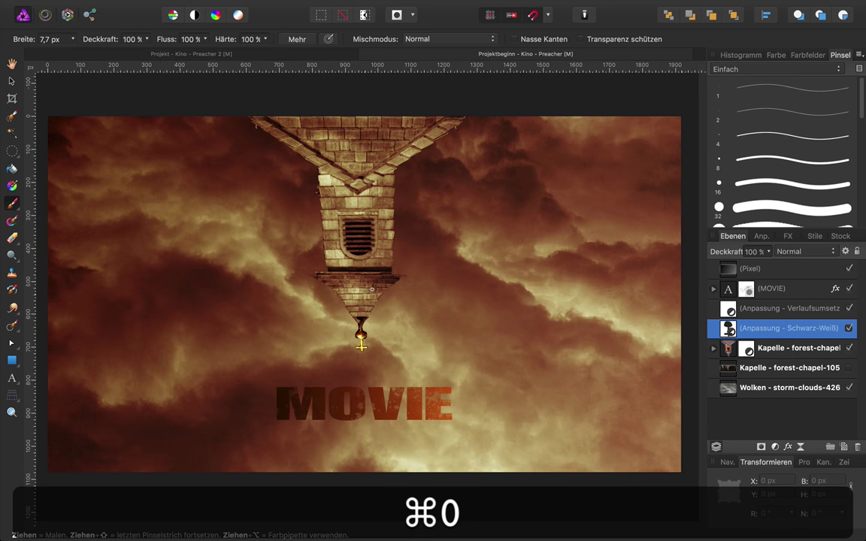